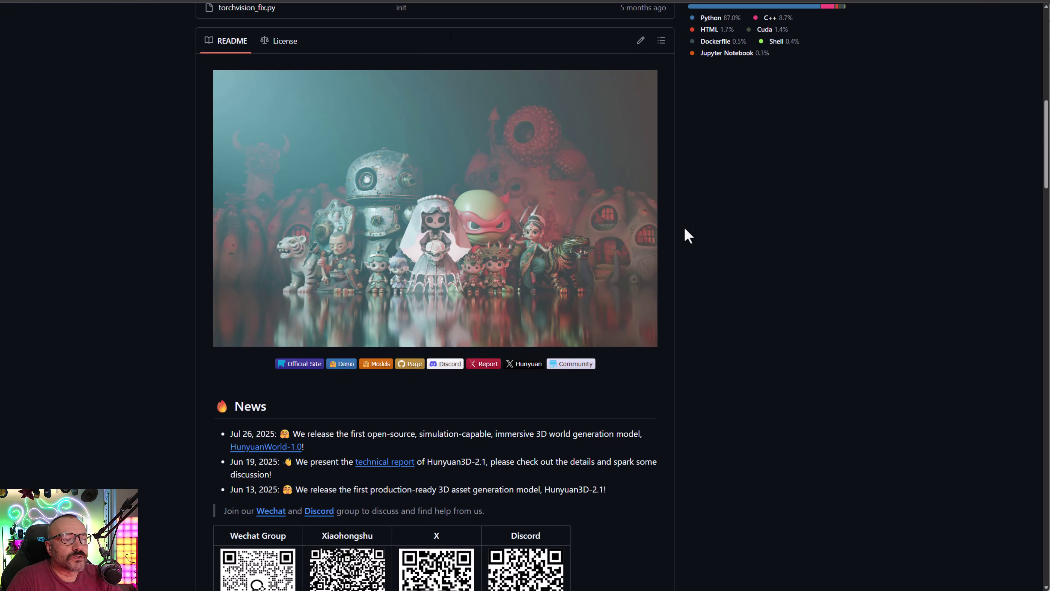
- Scroll the Hunyuan3D 2.1 README through its News, leaderboard and Architecture sections
scroll(684, 234, "down", 8)
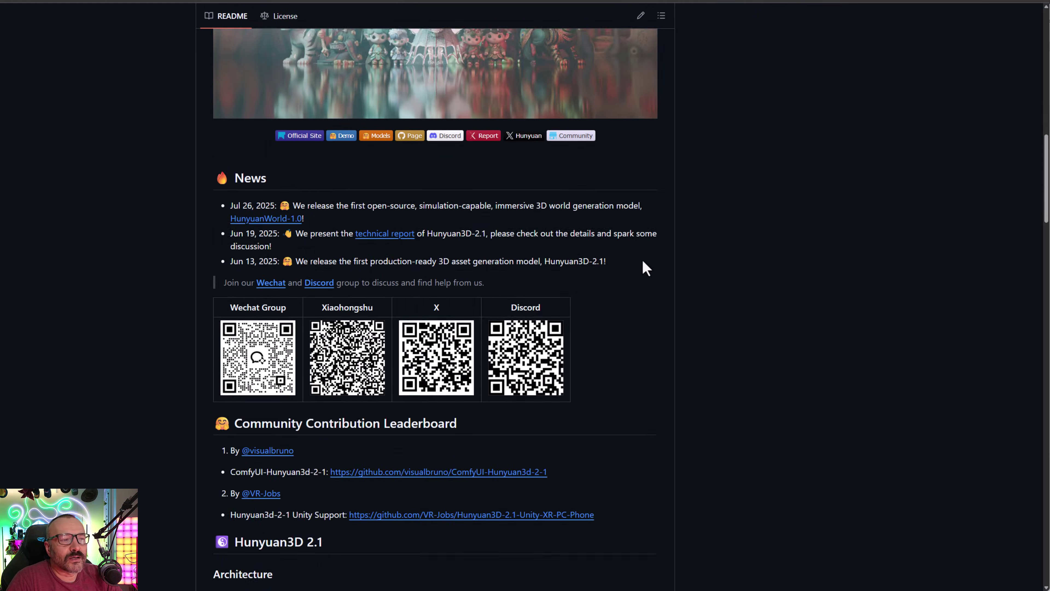
scroll(630, 267, "down", 10)
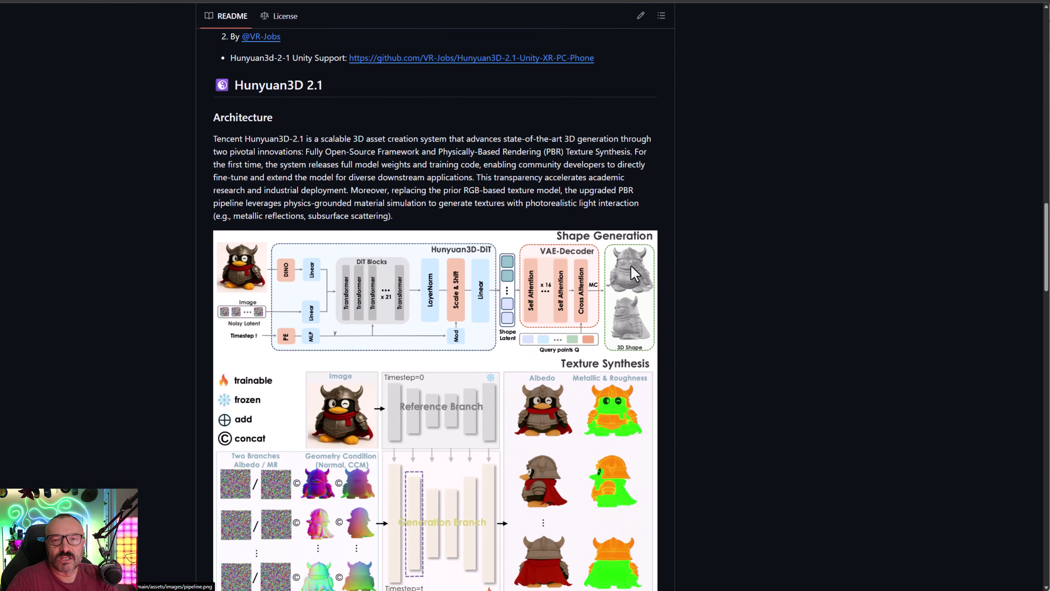
scroll(631, 266, "up", 6)
scroll(632, 276, "up", 1)
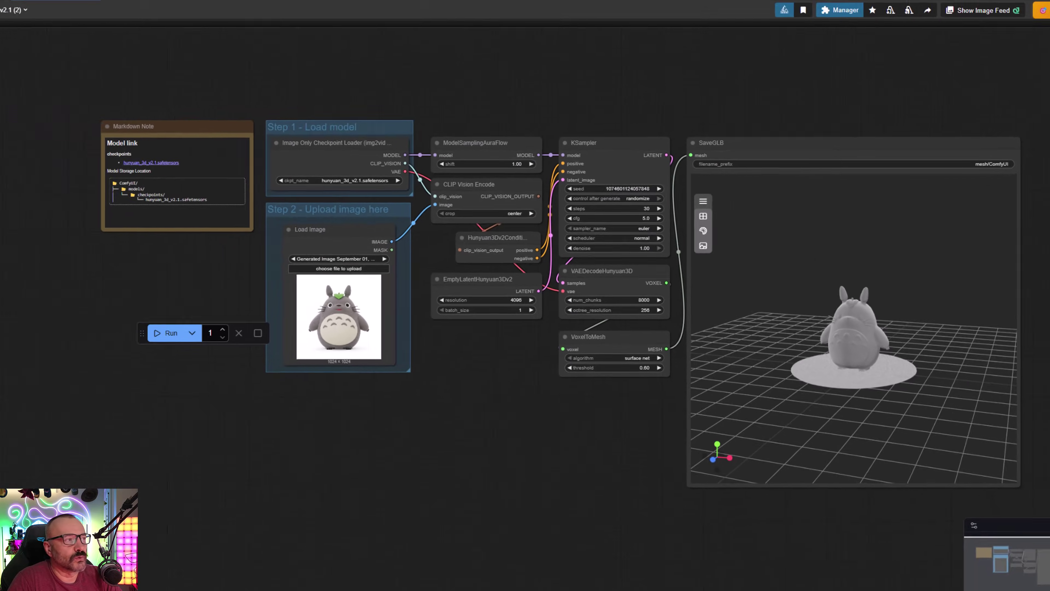
- View the ComfyUI version and system information in About ComfyUI, then close it
left_click(16, 28)
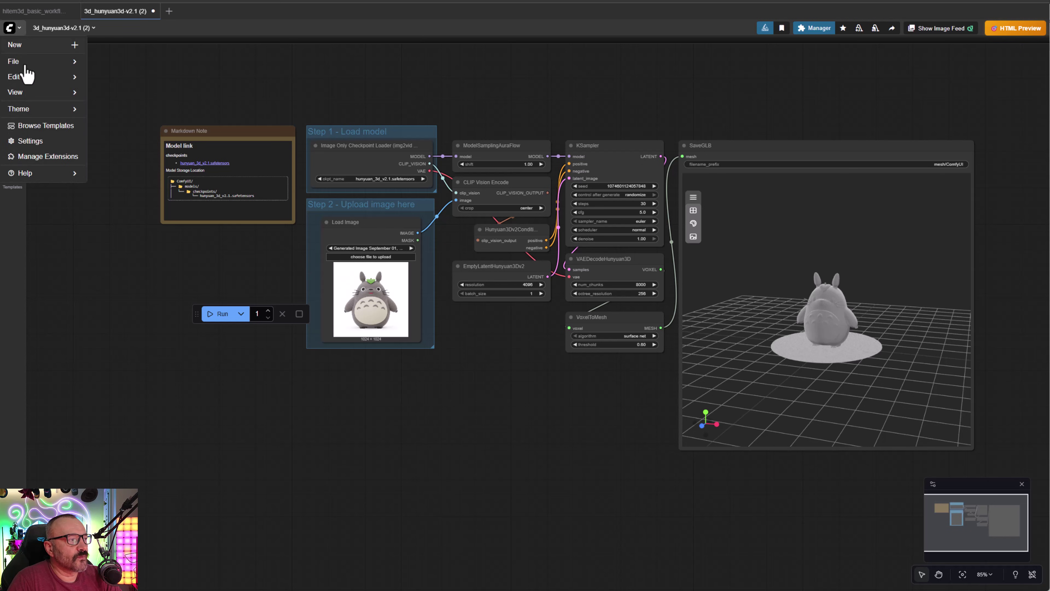
mouse_move(41, 175)
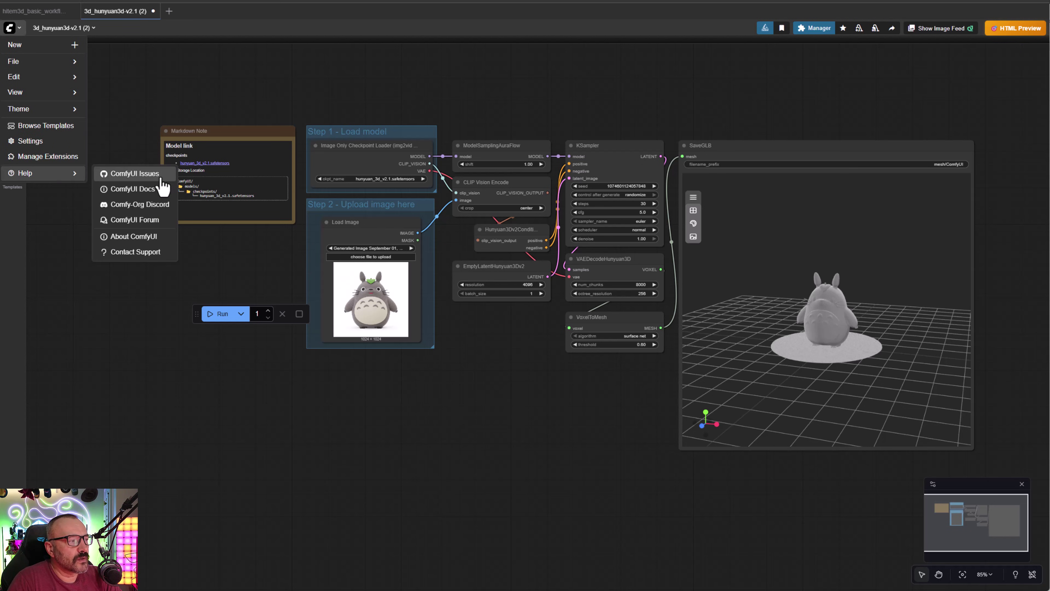
left_click(144, 243)
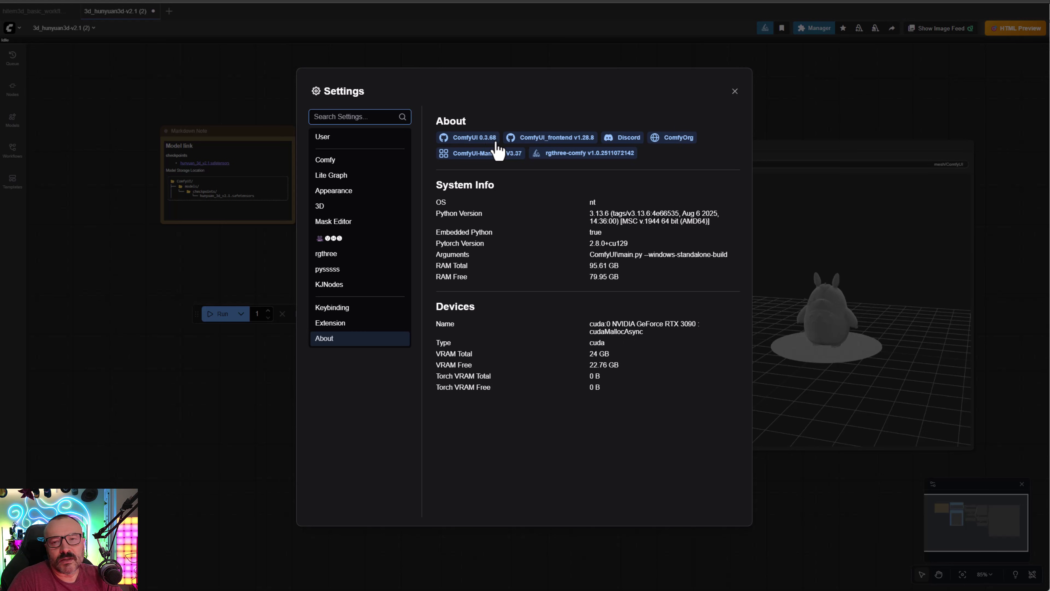
left_click(733, 93)
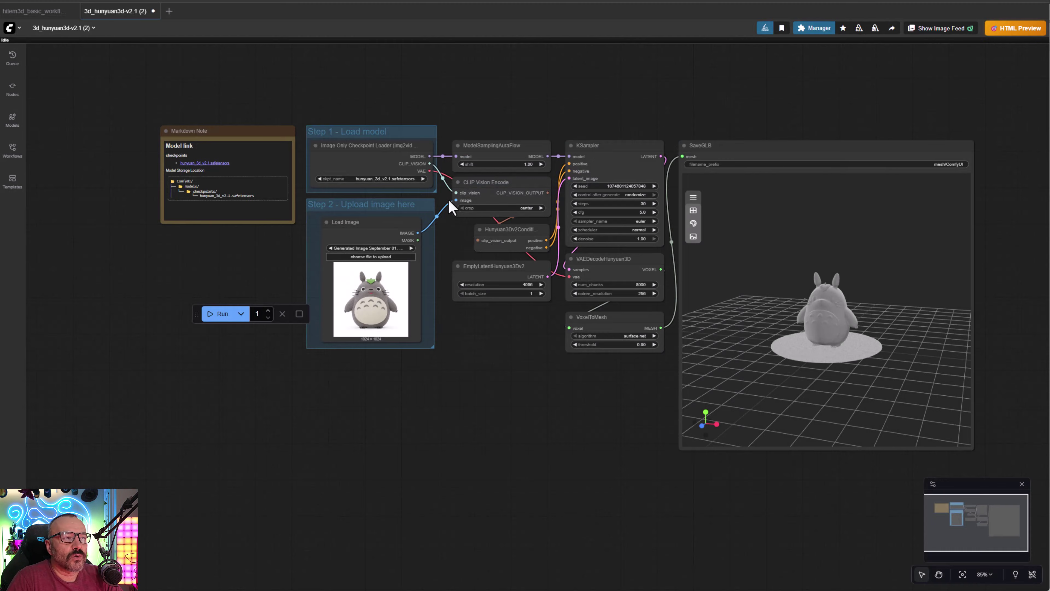
- Zoom and pan the canvas to show the whole workflow and the SaveGLB Totoro preview
scroll(359, 172, "up", 10)
scroll(360, 172, "up", 5)
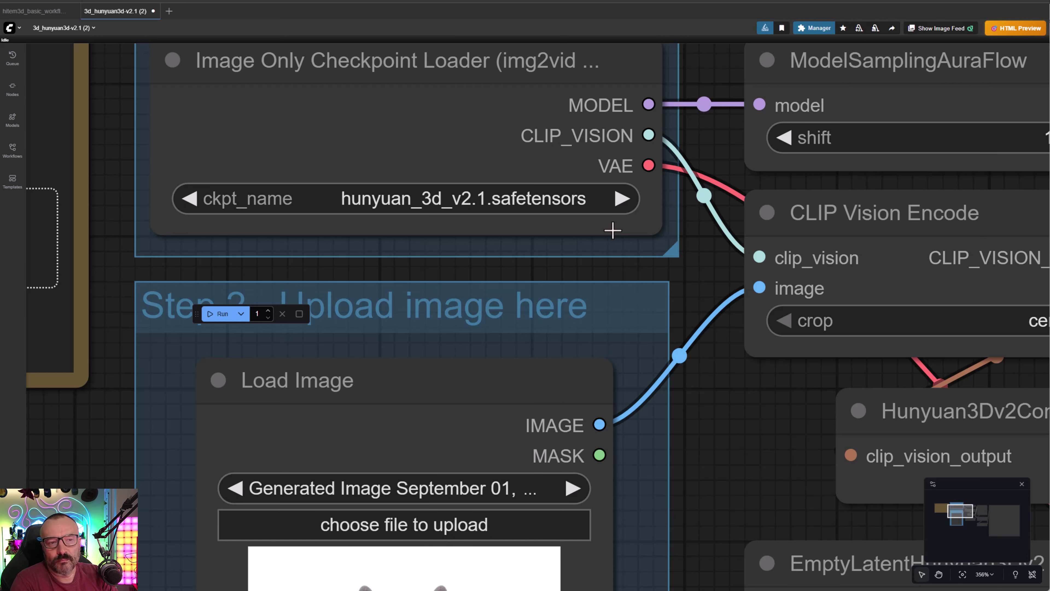
scroll(759, 320, "down", 12)
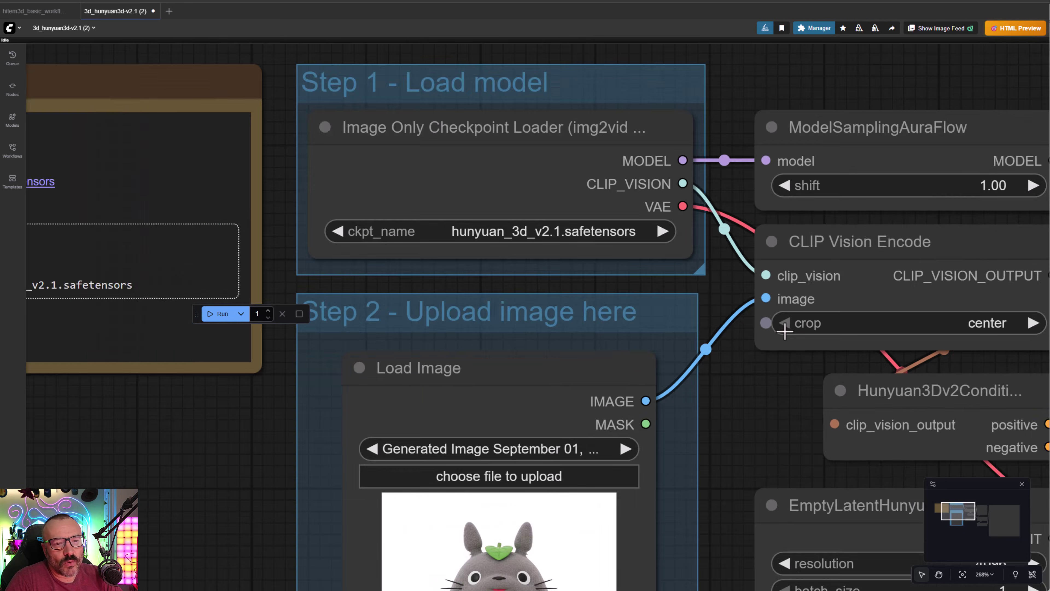
left_click_drag(915, 194, 615, 110)
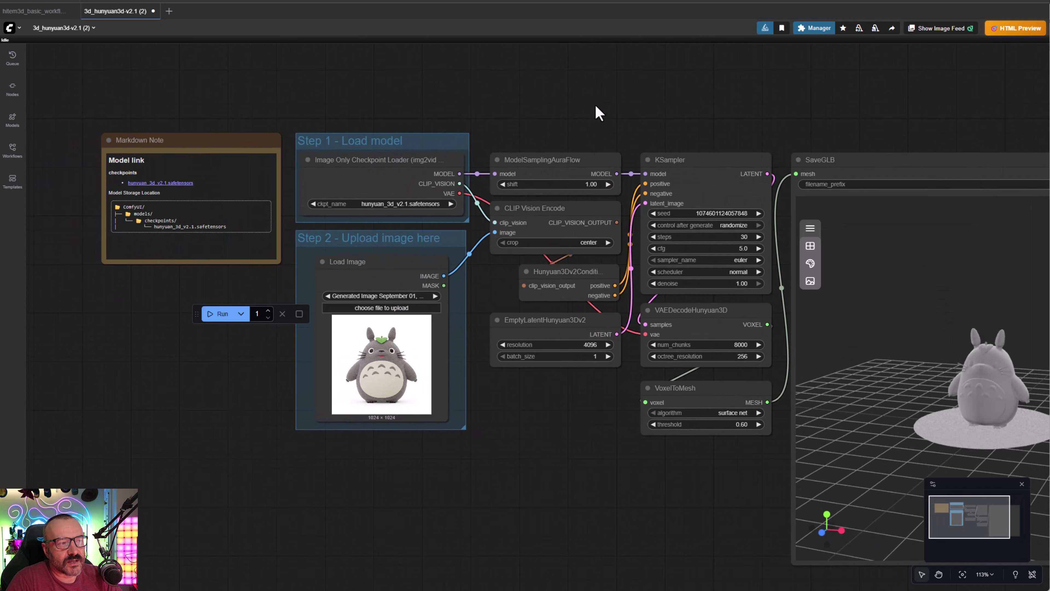
scroll(417, 329, "up", 3)
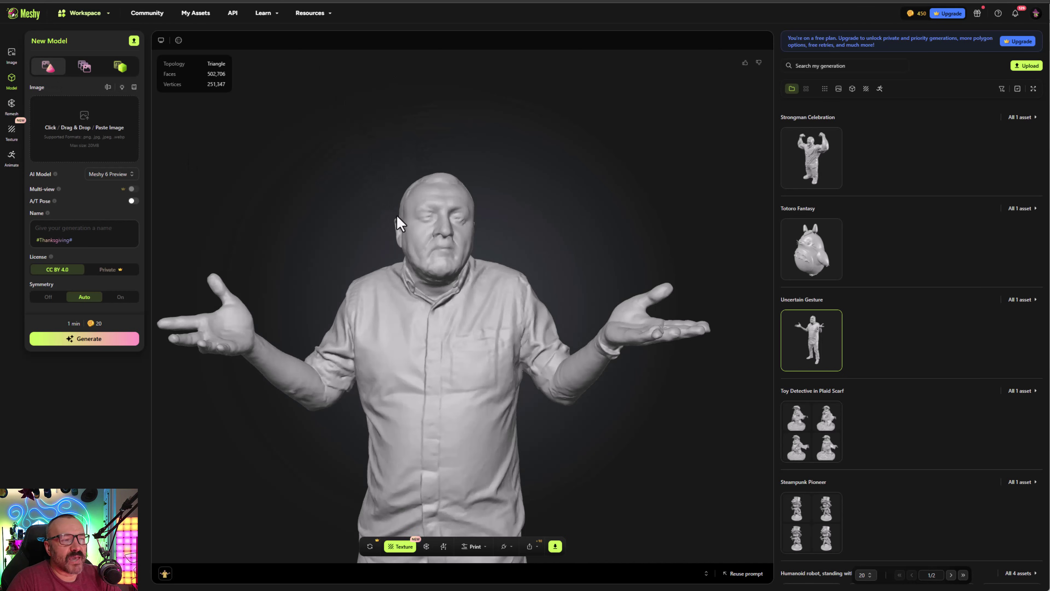
- Orbit the Uncertain Gesture shrugging man in Meshy to see his side
left_click_drag(498, 333, 533, 331)
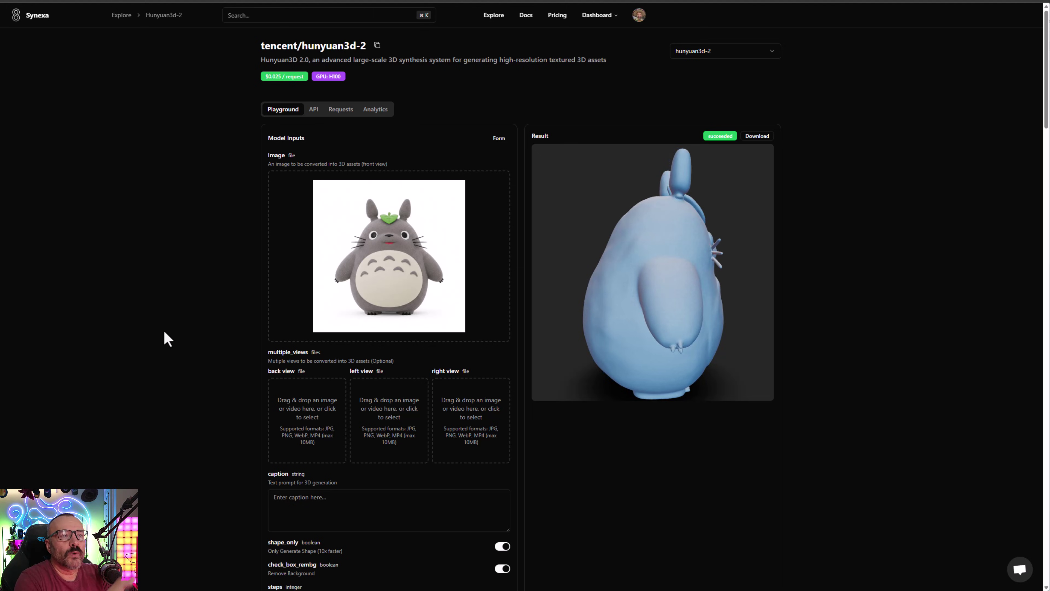
- Review the Synexa hunyuan3d-2 playground's inputs, sliders, Run button and pricing
scroll(380, 194, "down", 2)
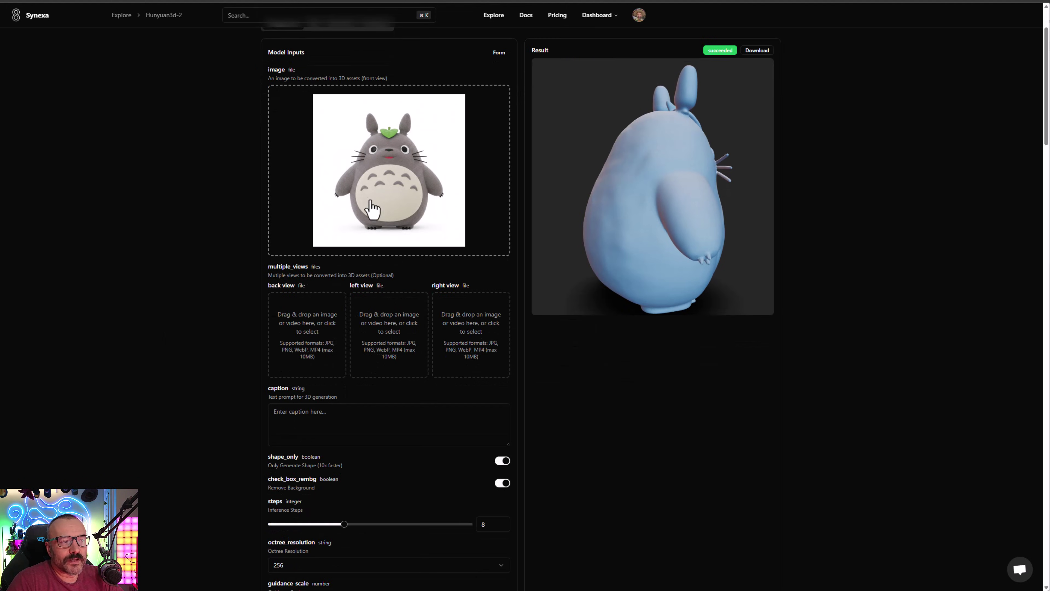
scroll(531, 327, "down", 2)
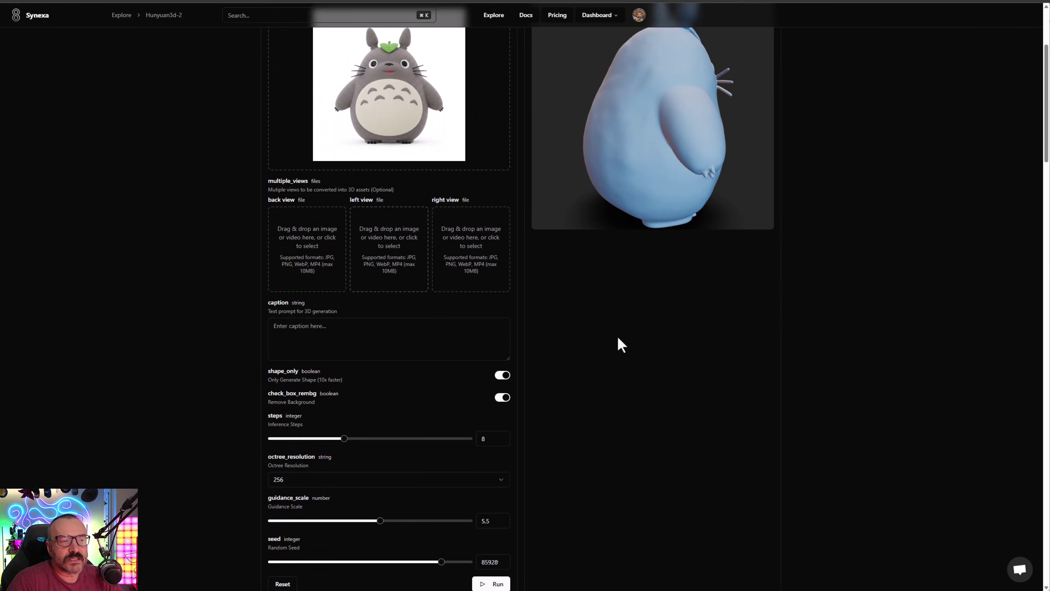
scroll(538, 327, "up", 4)
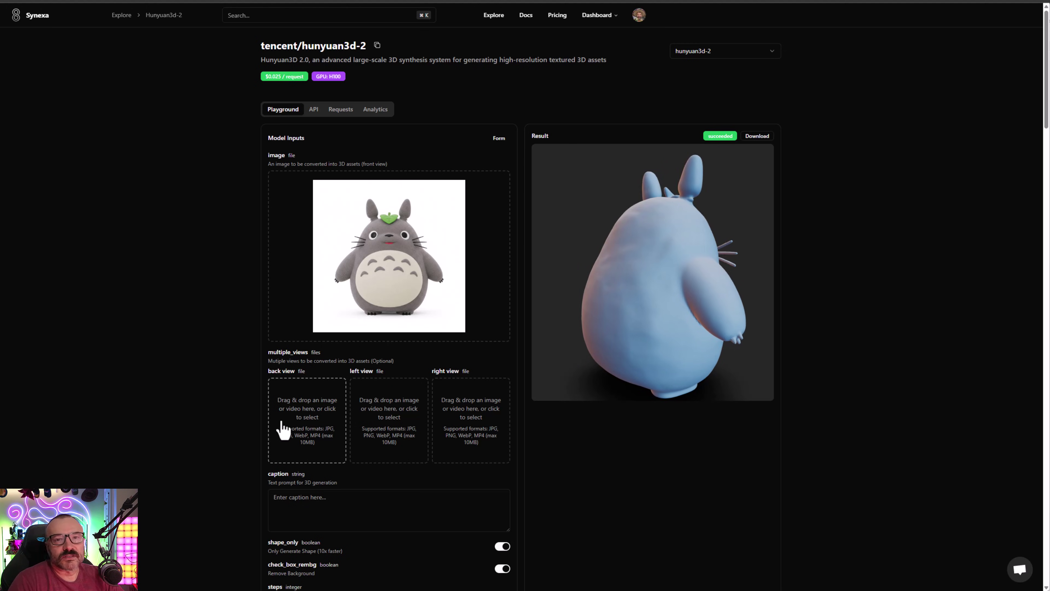
scroll(282, 426, "down", 5)
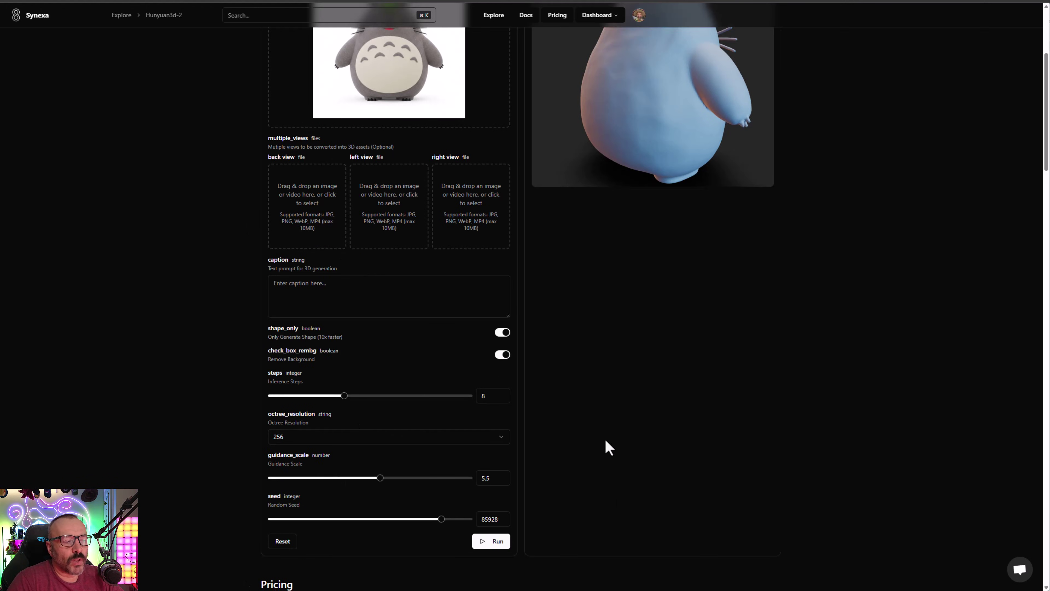
scroll(607, 446, "down", 4)
scroll(607, 446, "up", 9)
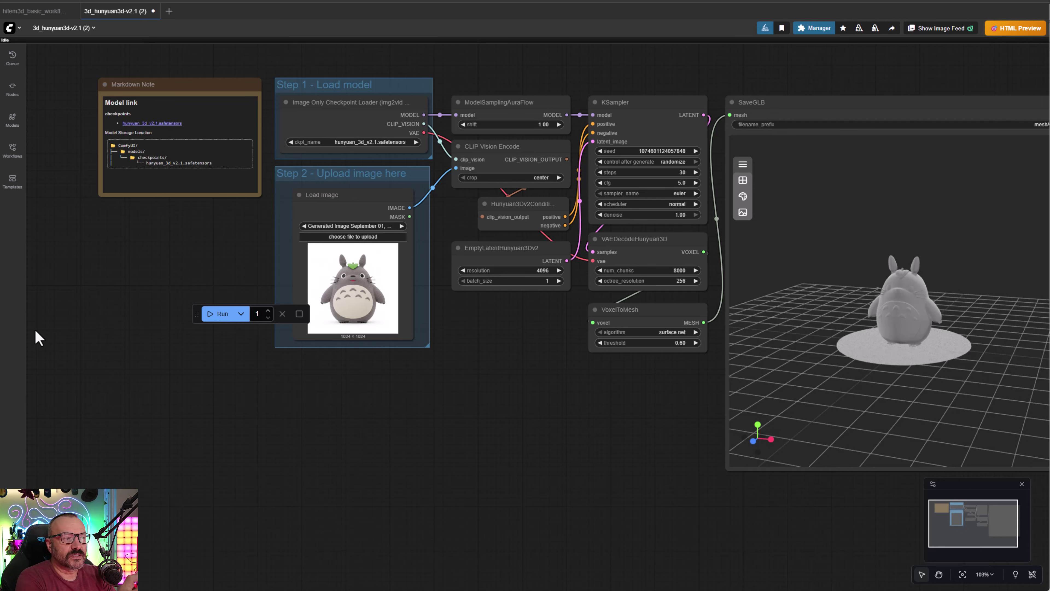
scroll(437, 294, "up", 6)
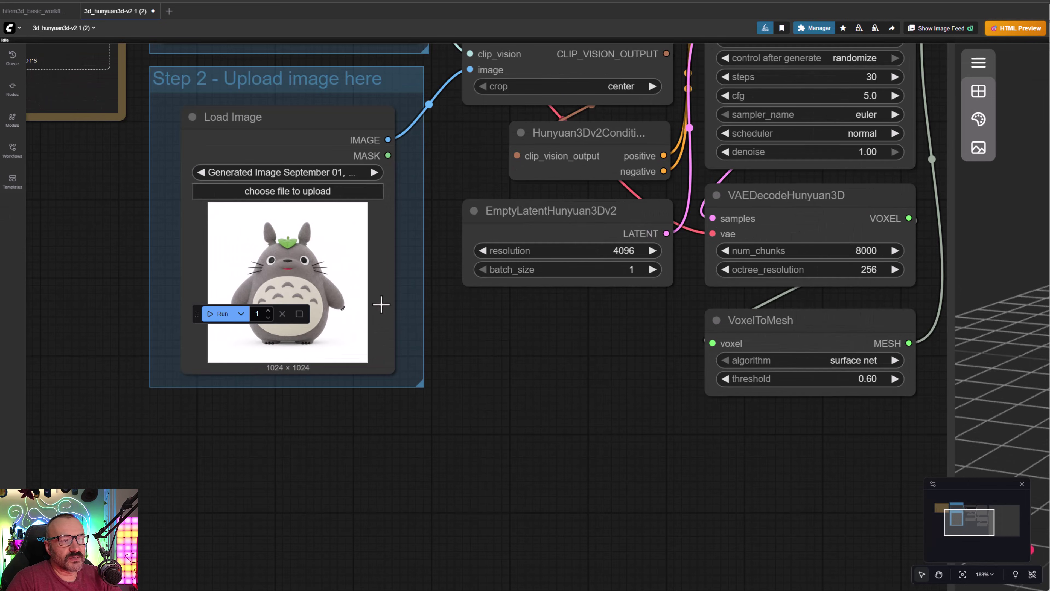
left_click_drag(484, 377, 729, 418)
scroll(646, 399, "up", 7)
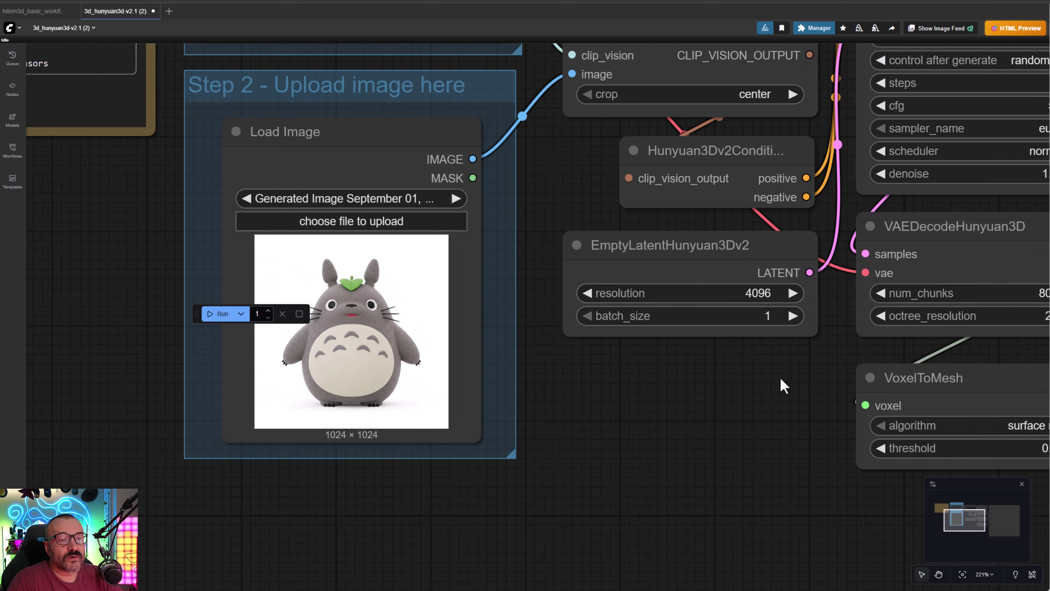
left_click_drag(783, 385, 690, 417)
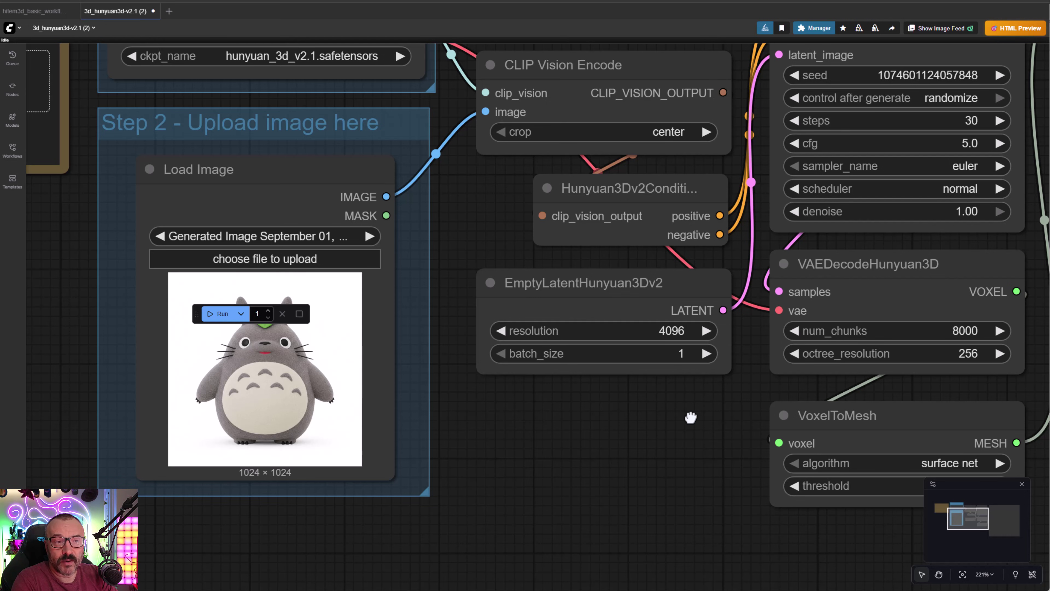
scroll(202, 348, "up", 3)
scroll(462, 413, "down", 7)
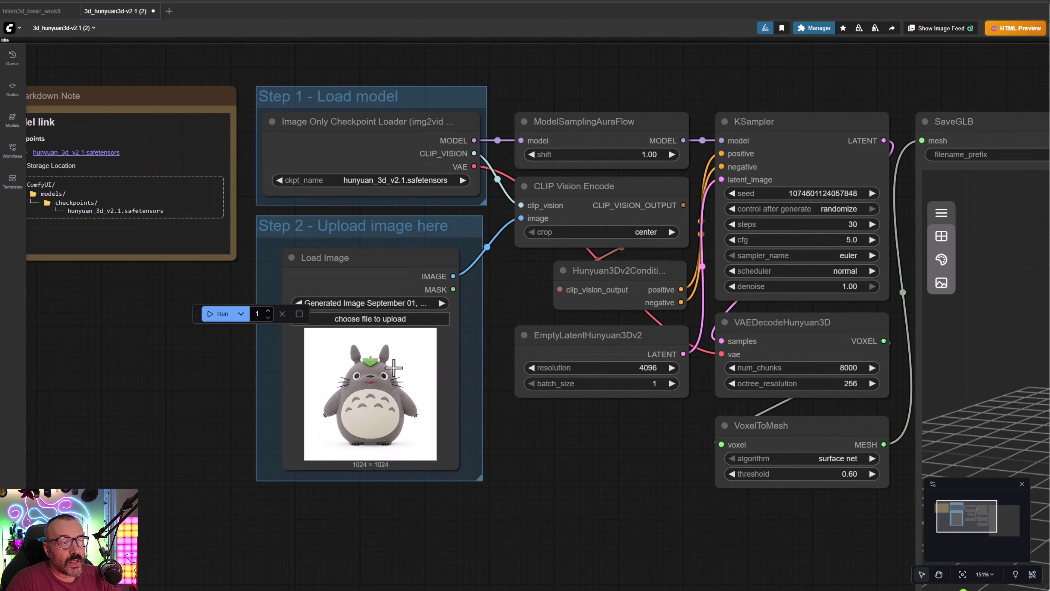
left_click_drag(469, 480, 179, 464)
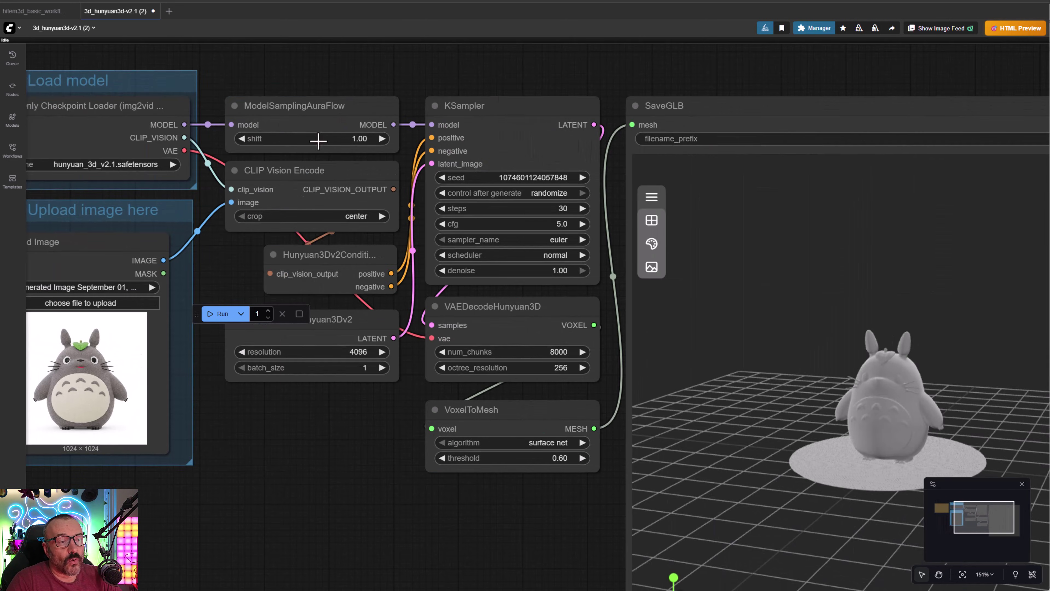
scroll(413, 246, "up", 4)
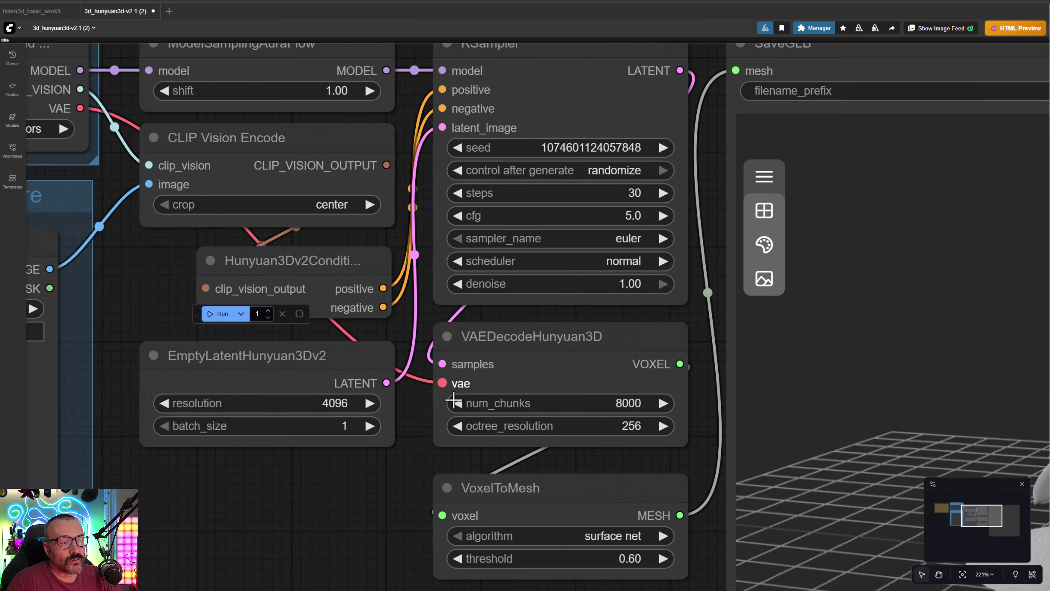
scroll(510, 379, "down", 6)
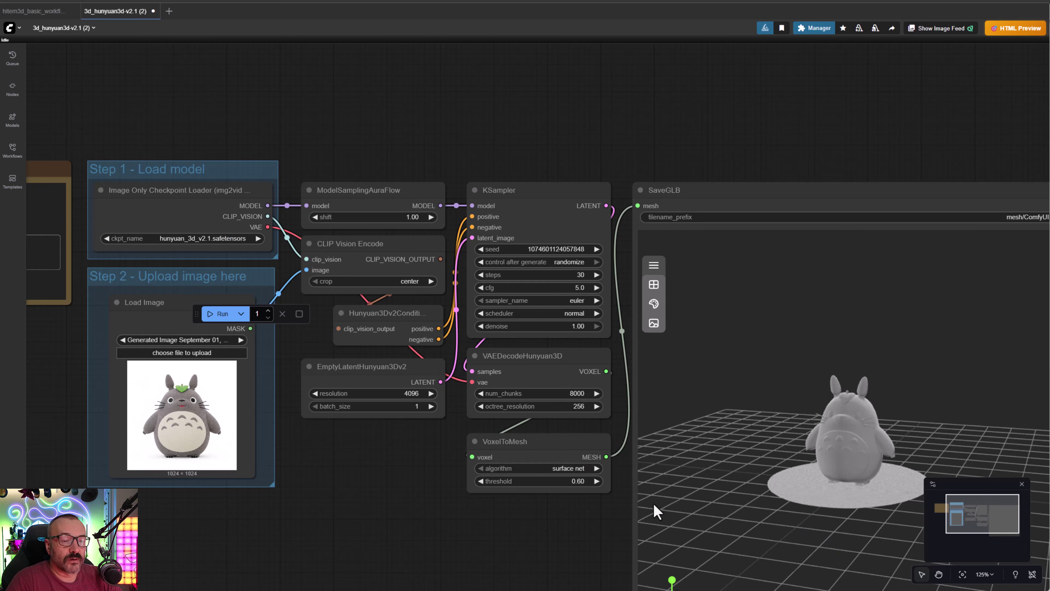
- Center the SaveGLB preview and zoom in on the Totoro mesh's whiskers and belly markings
left_click_drag(662, 513, 536, 436)
left_click_drag(523, 499, 468, 345)
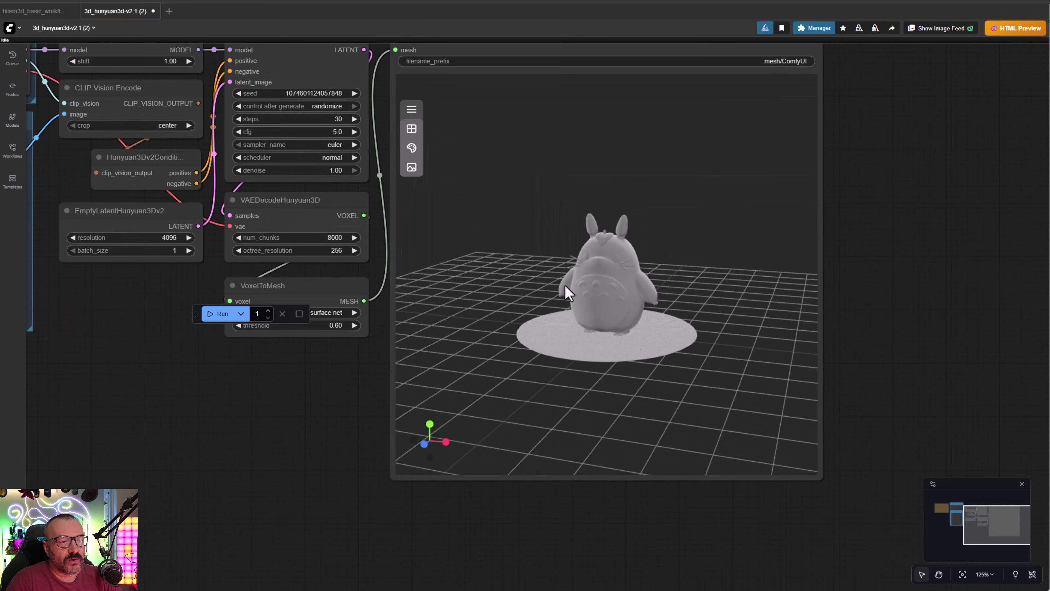
scroll(633, 257, "up", 3)
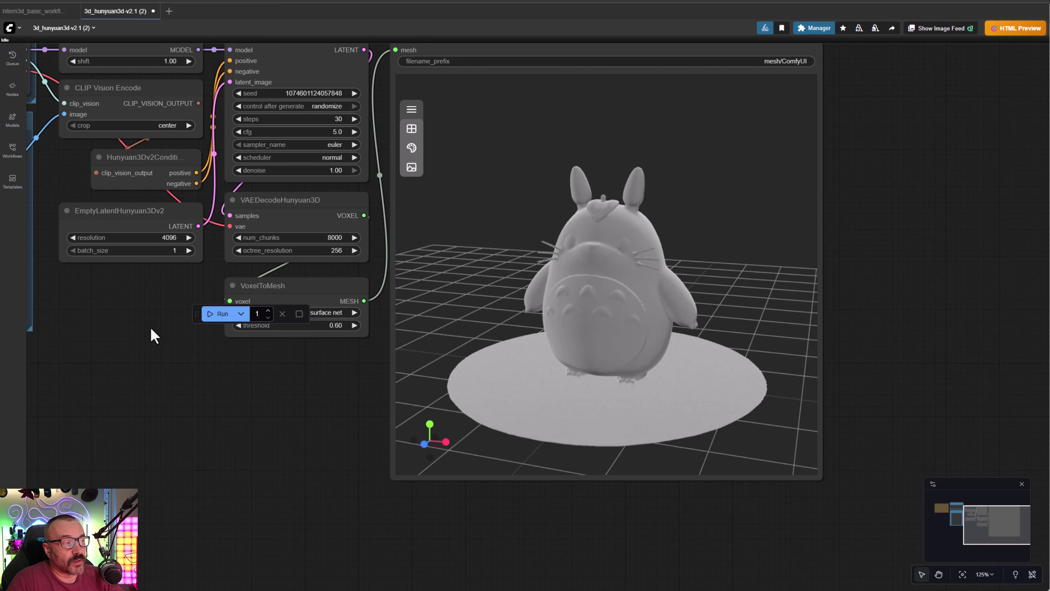
left_click_drag(164, 329, 459, 364)
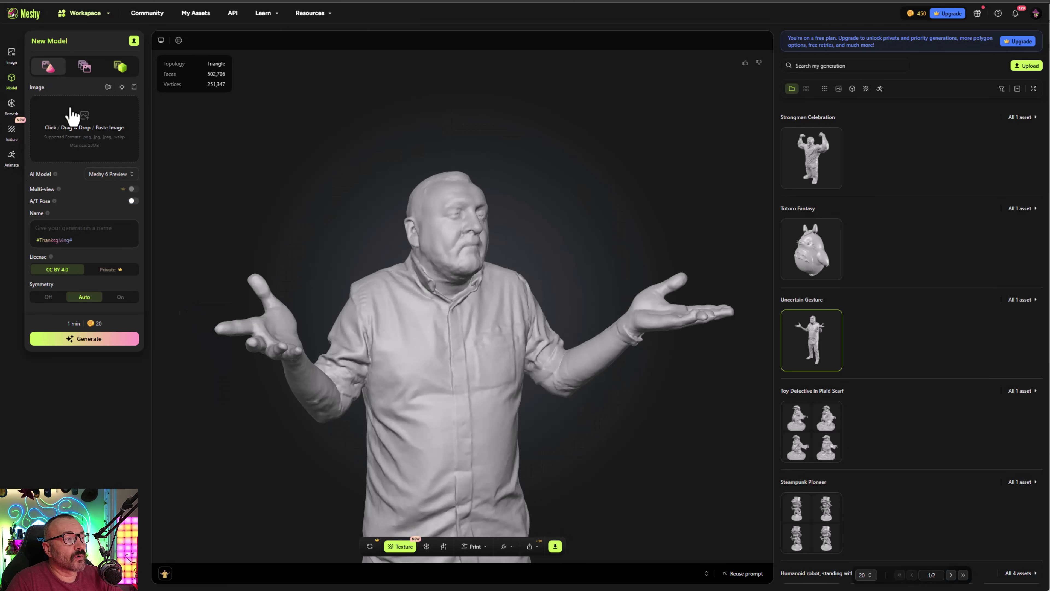
- Show Meshy's Totoro Fantasy model and orbit it to view the belly and three-quarter side
left_click(813, 249)
left_click_drag(586, 399, 534, 112)
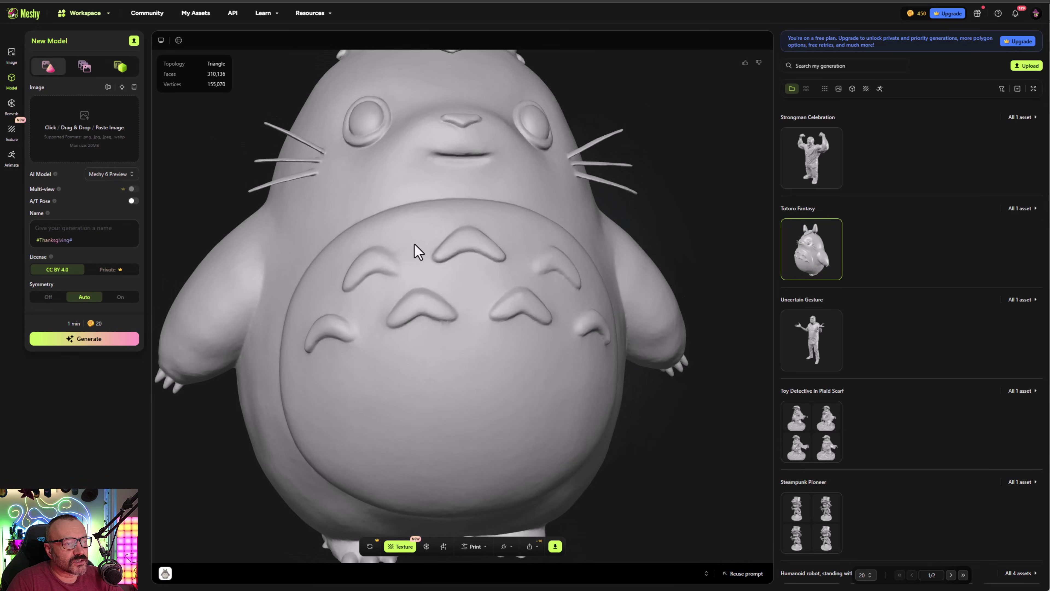
left_click_drag(403, 279, 374, 210)
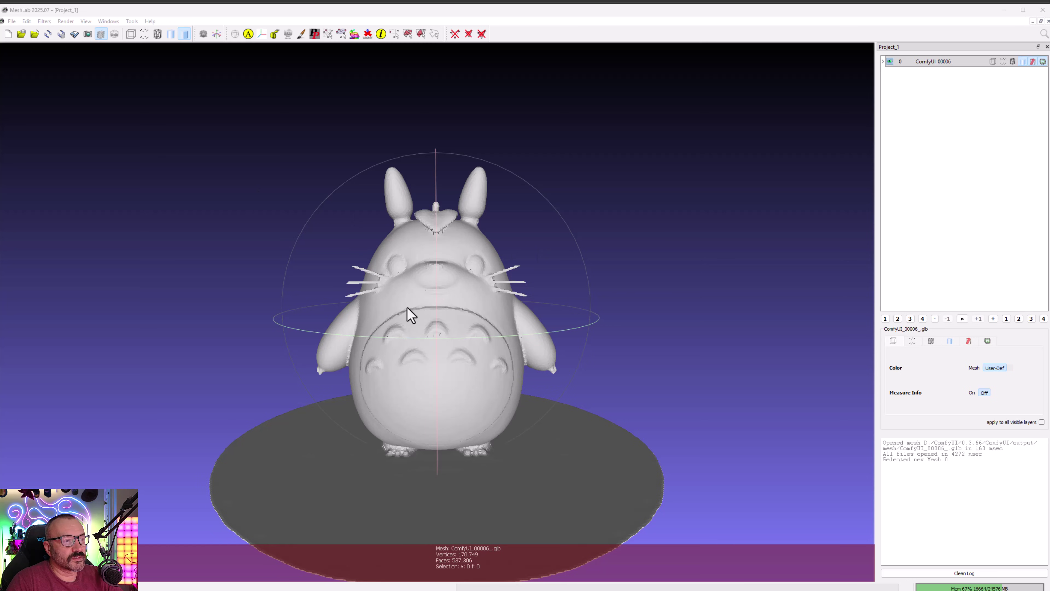
- Orbit and zoom the ComfyUI_00006_.glb Totoro mesh loaded in MeshLab
left_click_drag(406, 308, 447, 315)
left_click_drag(422, 473, 436, 347)
scroll(436, 347, "down", 3)
scroll(412, 281, "up", 6)
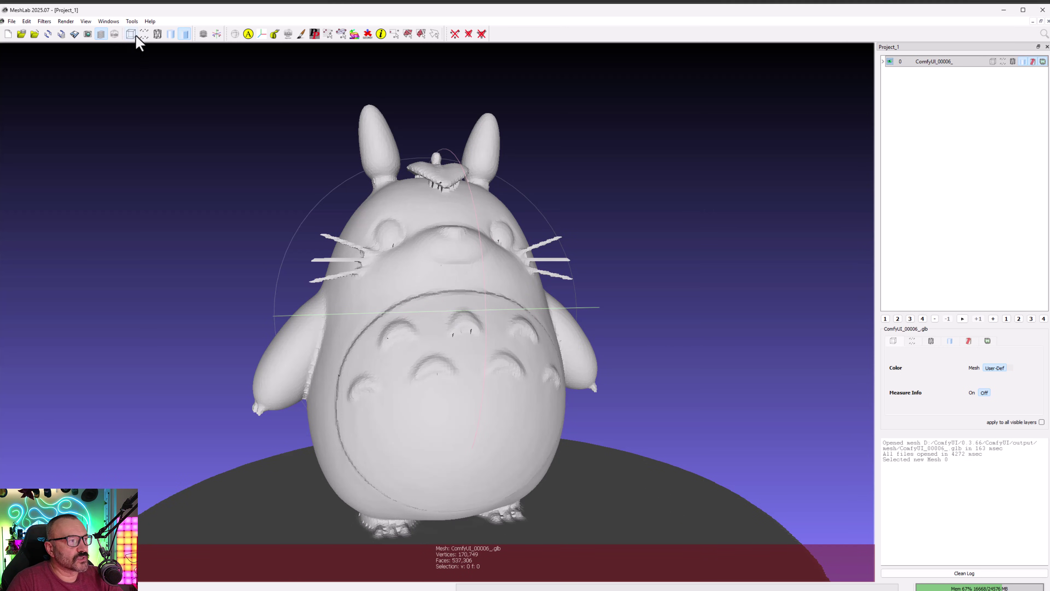
- Render the Totoro mesh as a wireframe and orbit and zoom around it, including below the face
left_click(158, 33)
left_click_drag(416, 382, 496, 384)
scroll(421, 368, "down", 3)
scroll(422, 368, "up", 8)
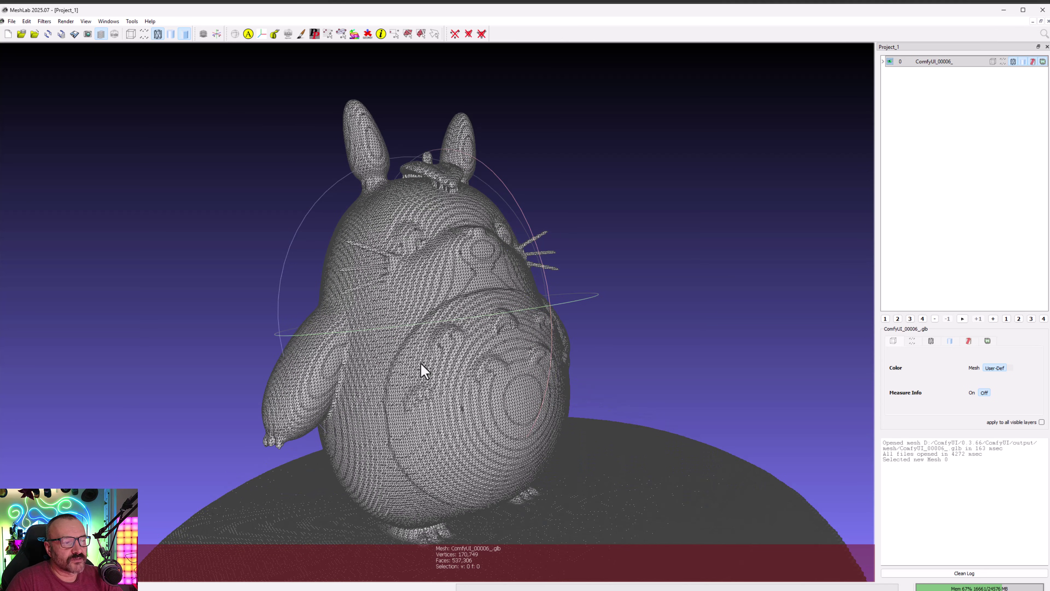
left_click_drag(421, 364, 253, 401)
scroll(593, 171, "down", 3)
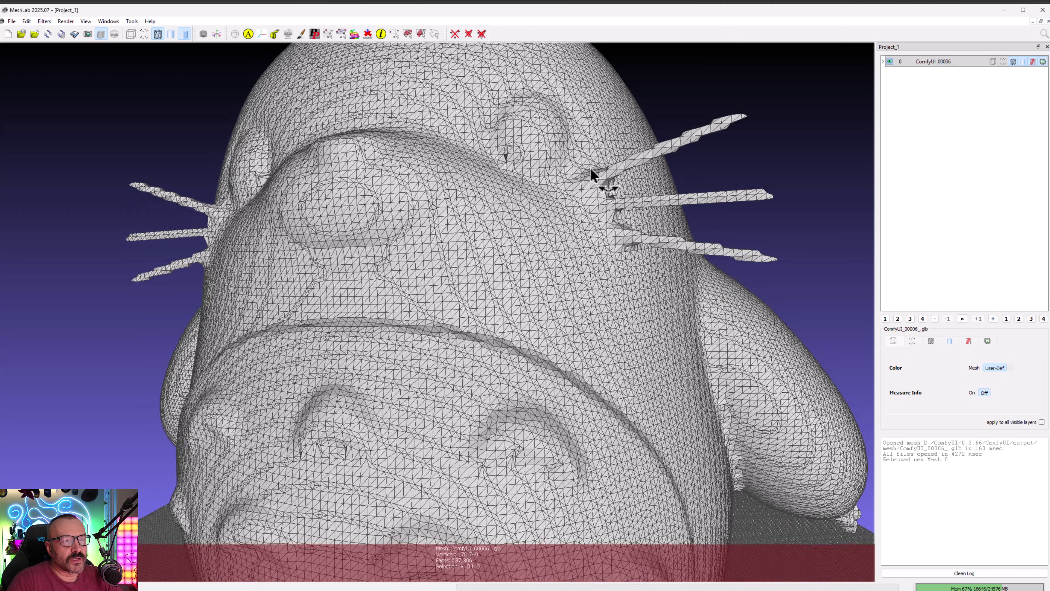
left_click_drag(592, 171, 614, 171)
scroll(593, 169, "up", 3)
scroll(593, 171, "down", 3)
scroll(600, 176, "up", 3)
scroll(564, 276, "down", 3)
scroll(564, 276, "up", 3)
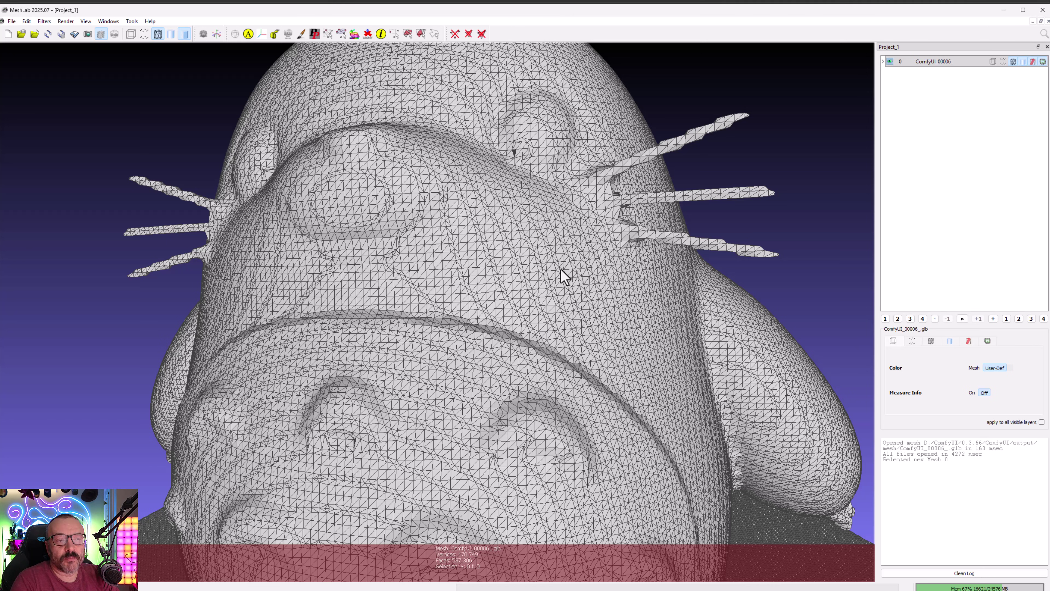
scroll(564, 276, "down", 3)
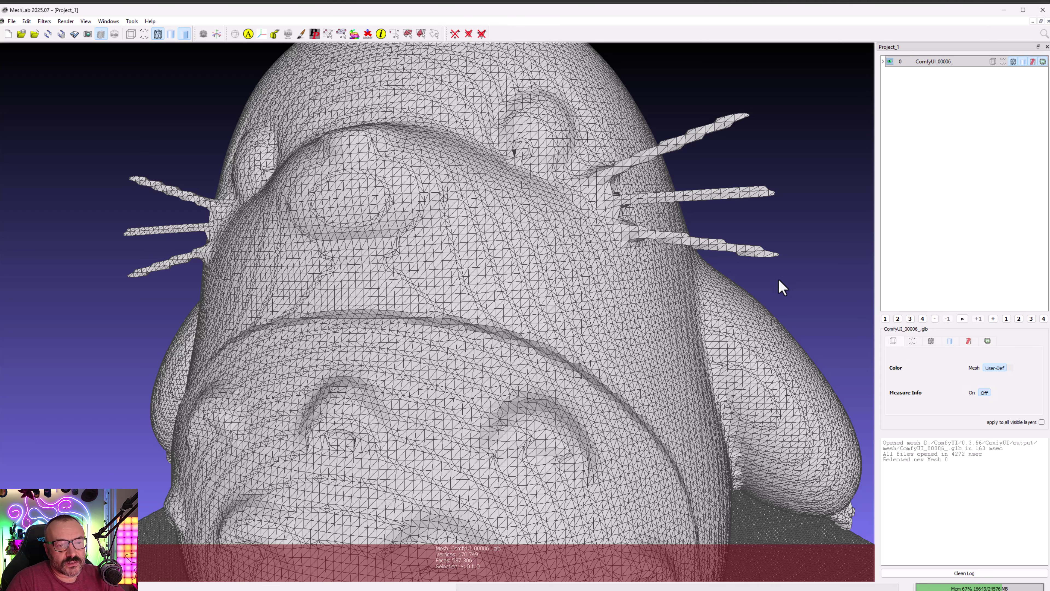
scroll(668, 368, "up", 3)
- Inspect the wireframe face close-up, then orbit the whole mesh to a frontal view
left_click_drag(668, 368, 632, 364)
scroll(632, 364, "down", 1)
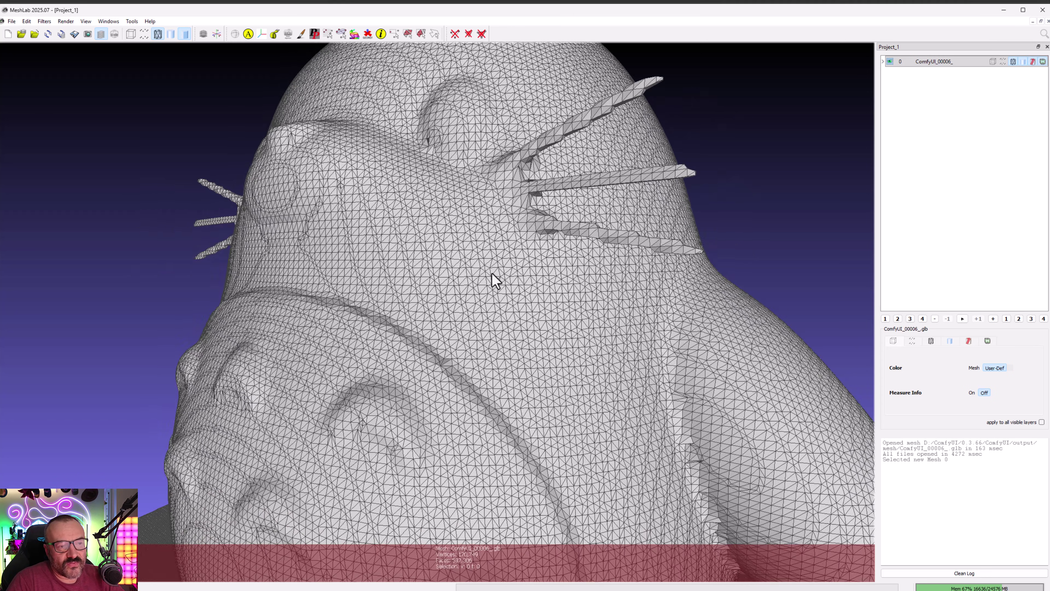
scroll(612, 378, "down", 3)
scroll(612, 378, "up", 5)
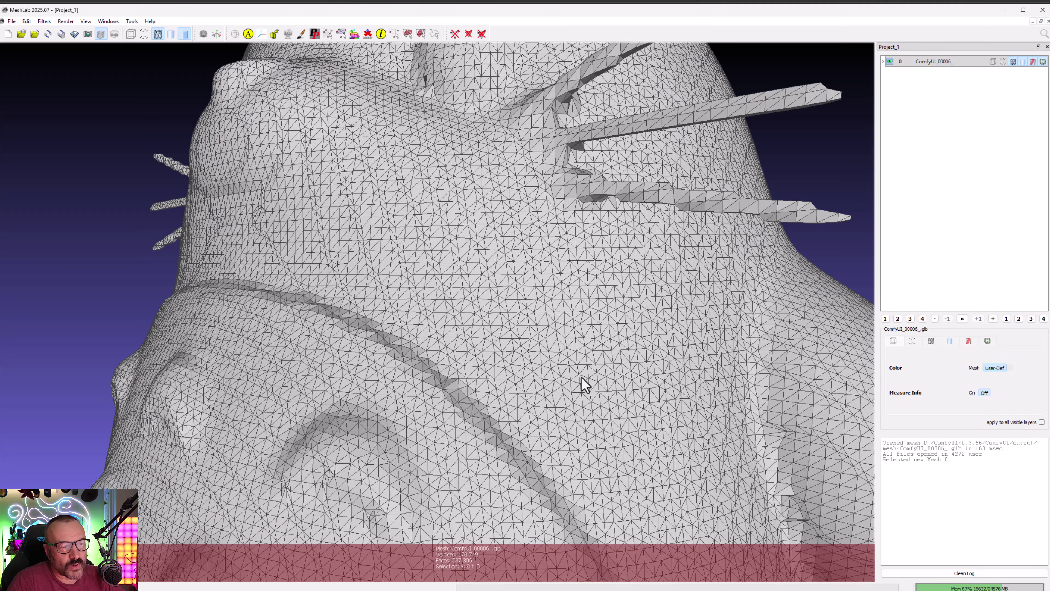
scroll(675, 364, "down", 5)
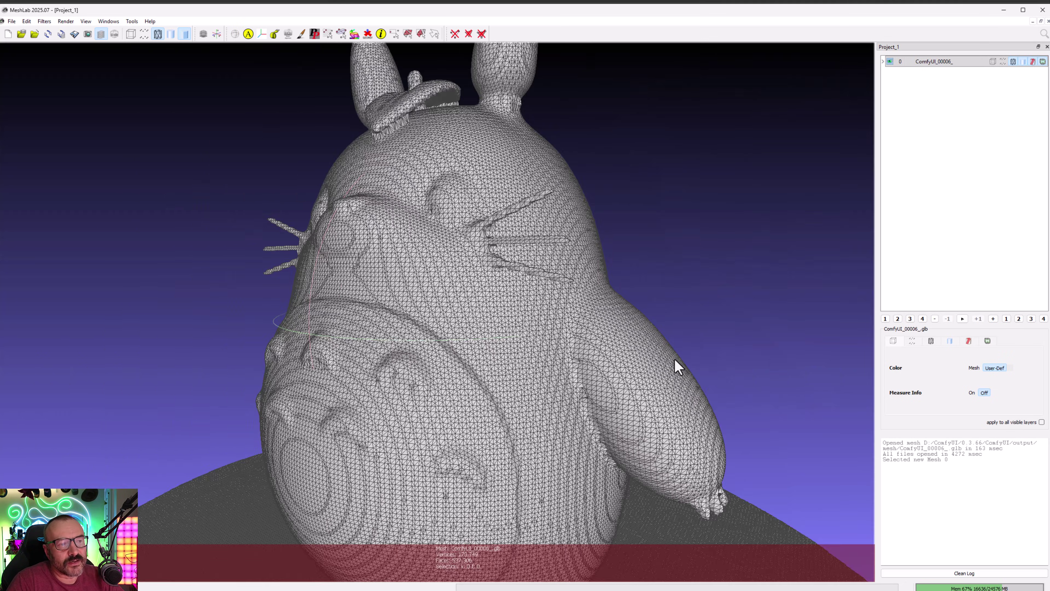
left_click_drag(515, 380, 640, 356)
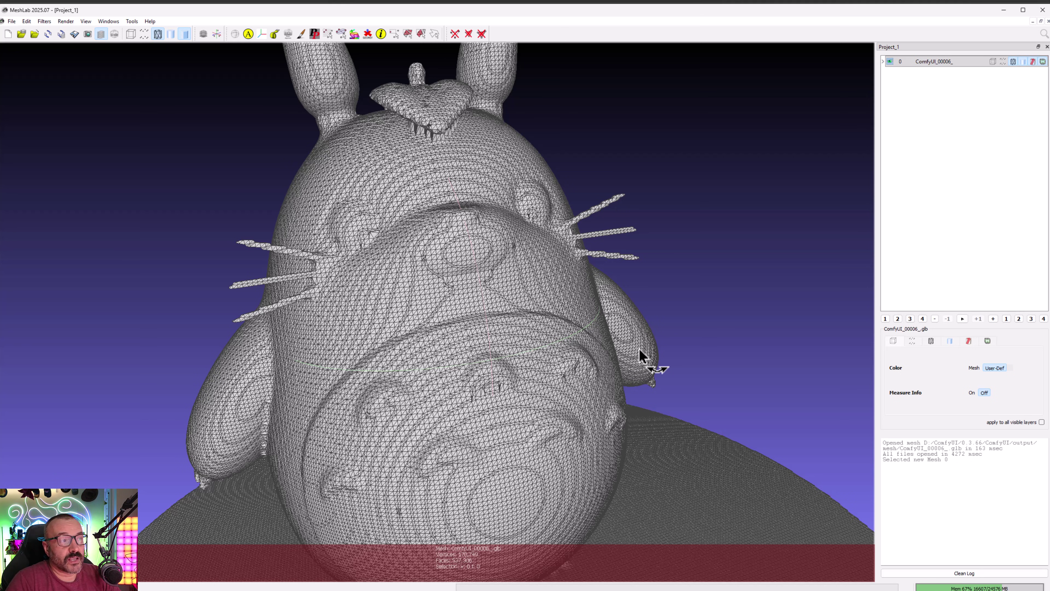
left_click_drag(312, 334, 298, 168)
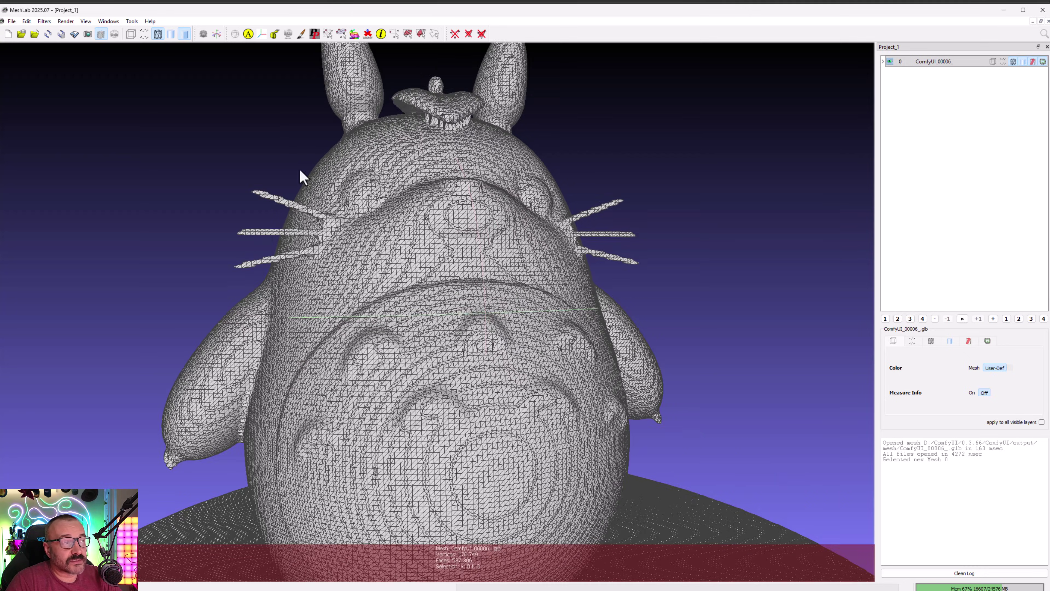
- Switch the mesh to smooth shading, view it front-on, and return to ComfyUI
left_click(158, 34)
mouse_move(469, 298)
left_mouse_down()
mouse_move(466, 328)
mouse_move(541, 345)
mouse_move(401, 363)
left_mouse_up()
scroll(403, 357, "up", 6)
scroll(405, 357, "down", 8)
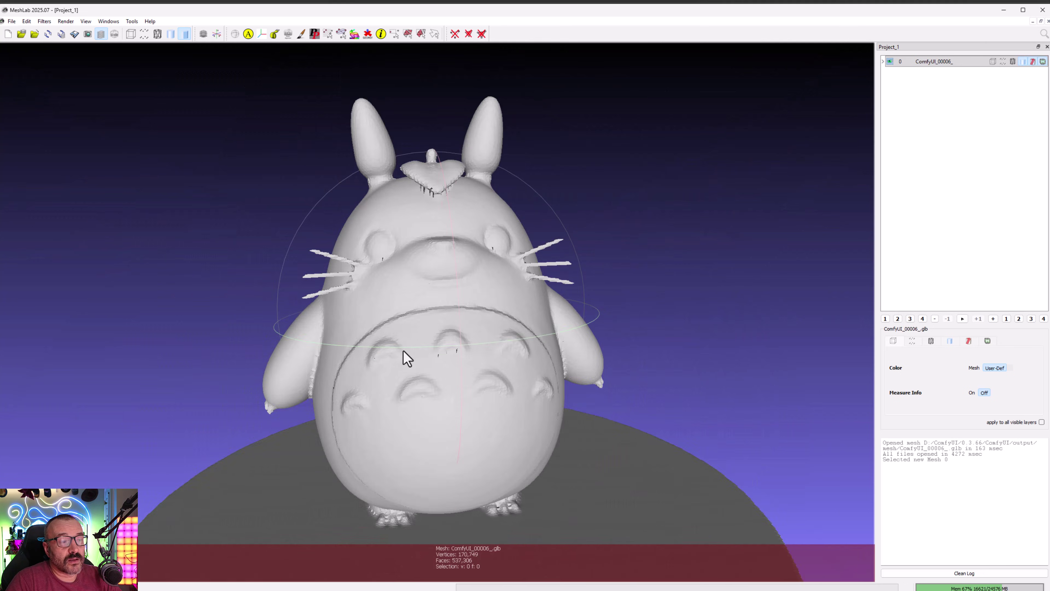
scroll(406, 358, "down", 2)
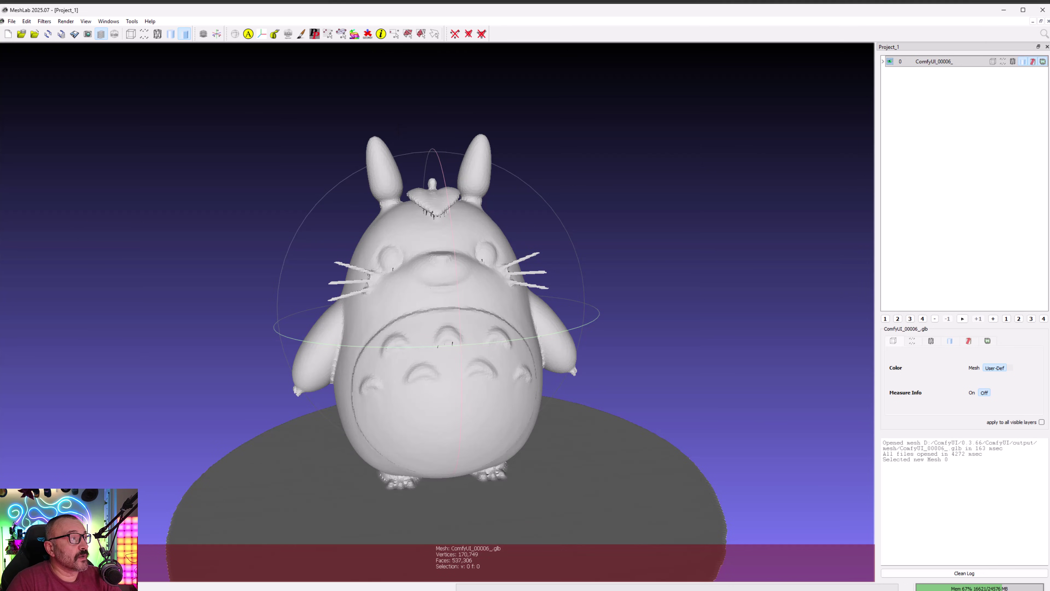
key("alt+Tab")
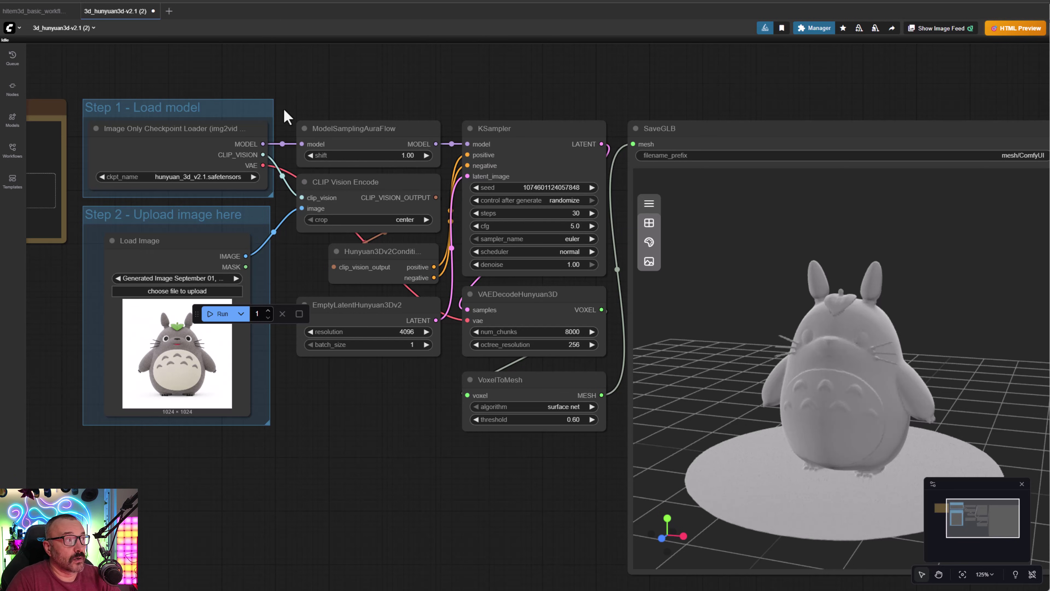
- Switch to Meshy and orbit Totoro Fantasy round its back, top and underside
key("alt+Tab")
left_click_drag(389, 224, 717, 244)
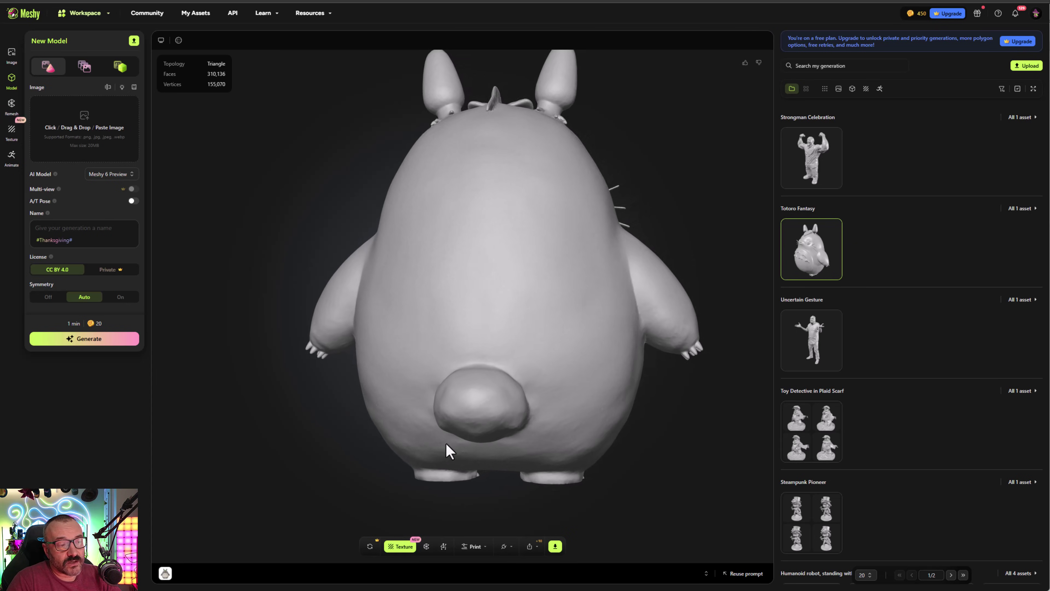
left_click_drag(635, 347, 408, 337)
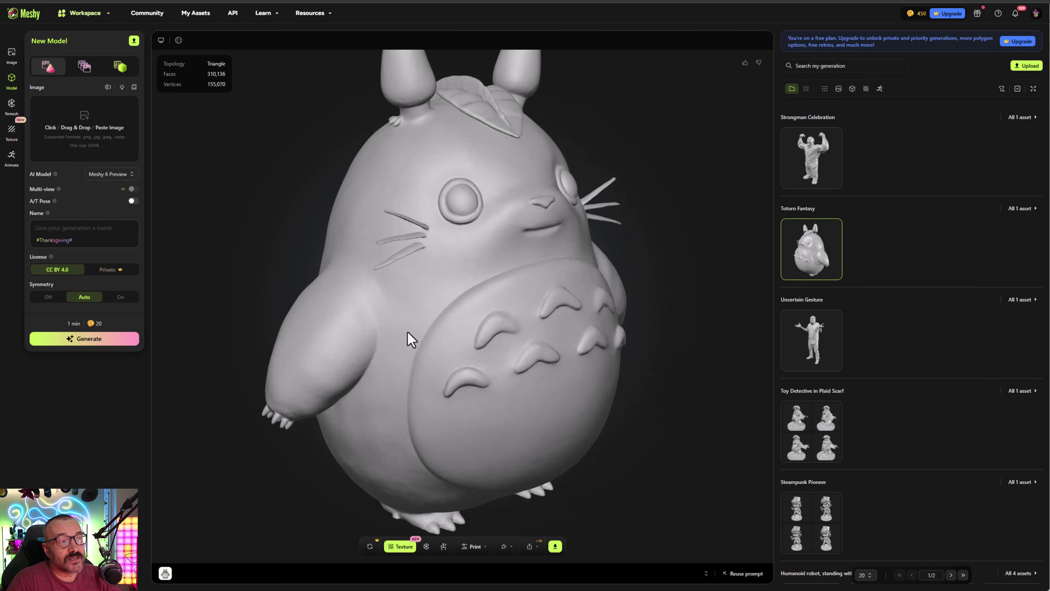
left_click_drag(441, 134, 459, 162)
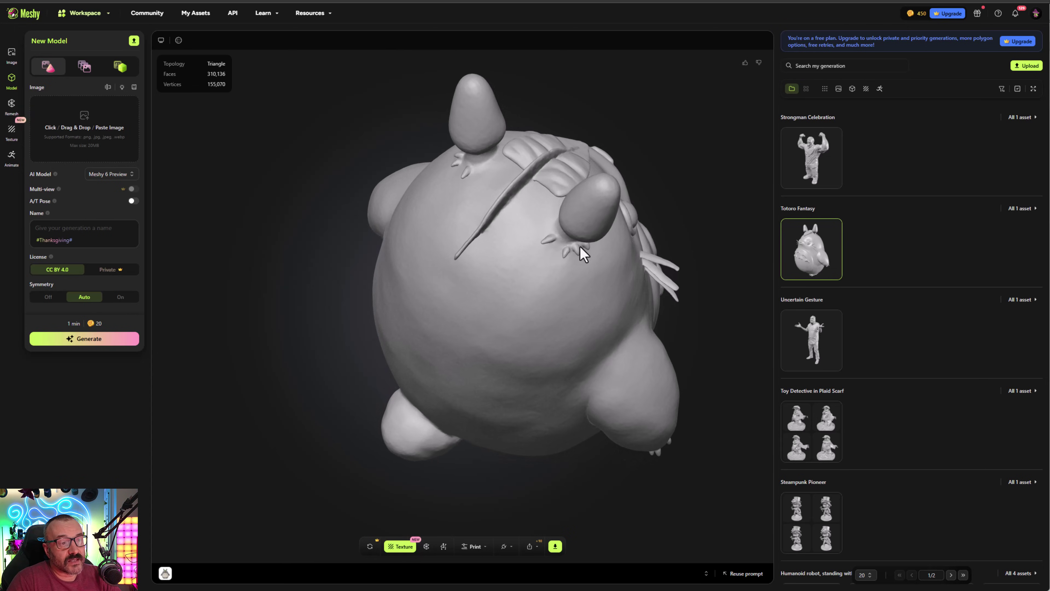
left_click_drag(571, 254, 616, 181)
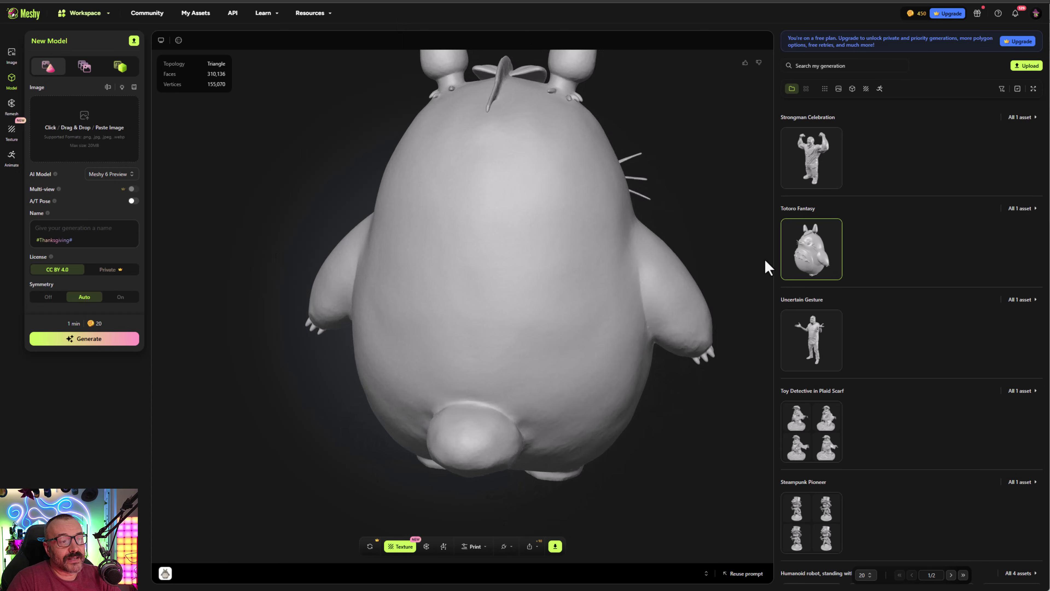
left_click_drag(544, 248, 551, 206)
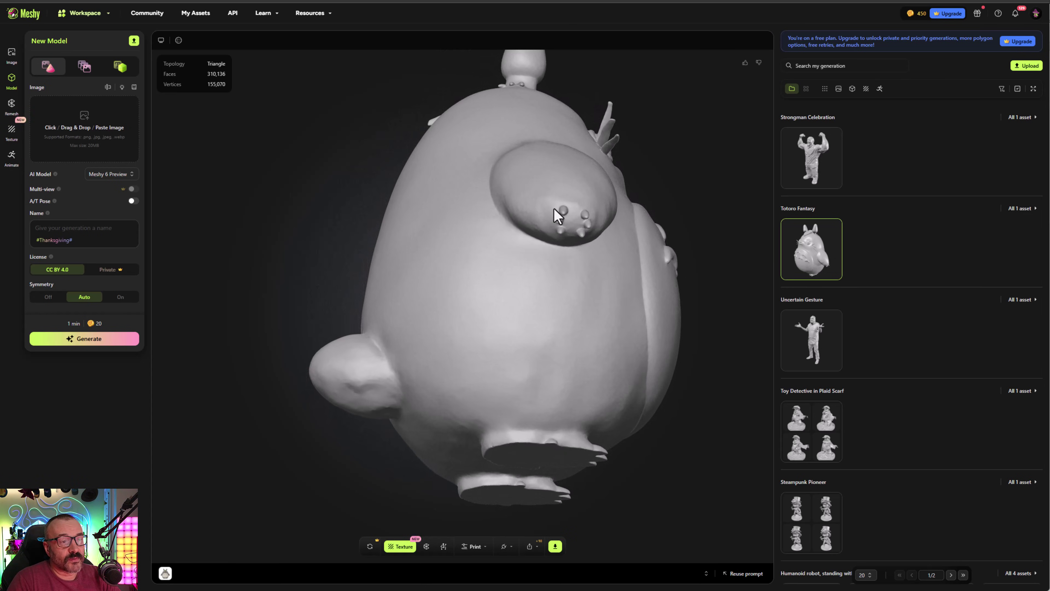
- Bring the model back upright, viewing it from above, the right side and the front
left_click_drag(644, 263, 511, 312)
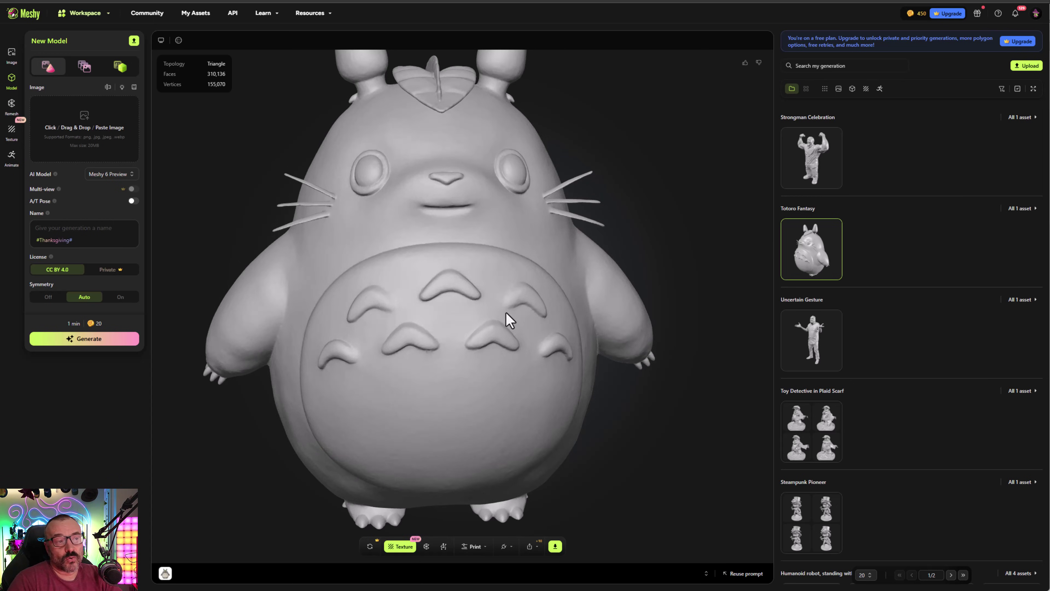
left_click_drag(480, 254, 464, 263)
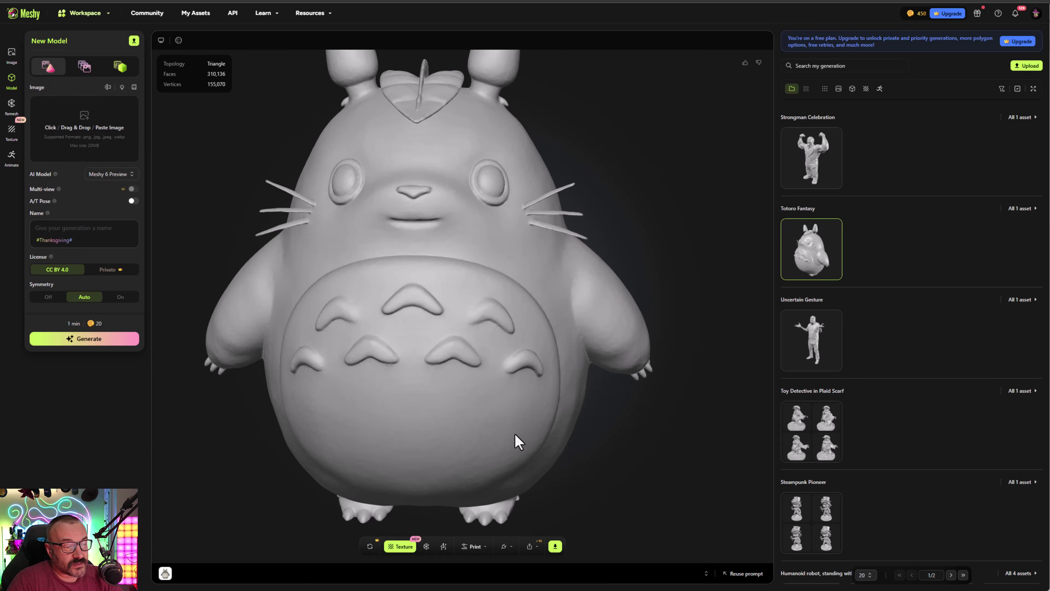
scroll(372, 202, "up", 5)
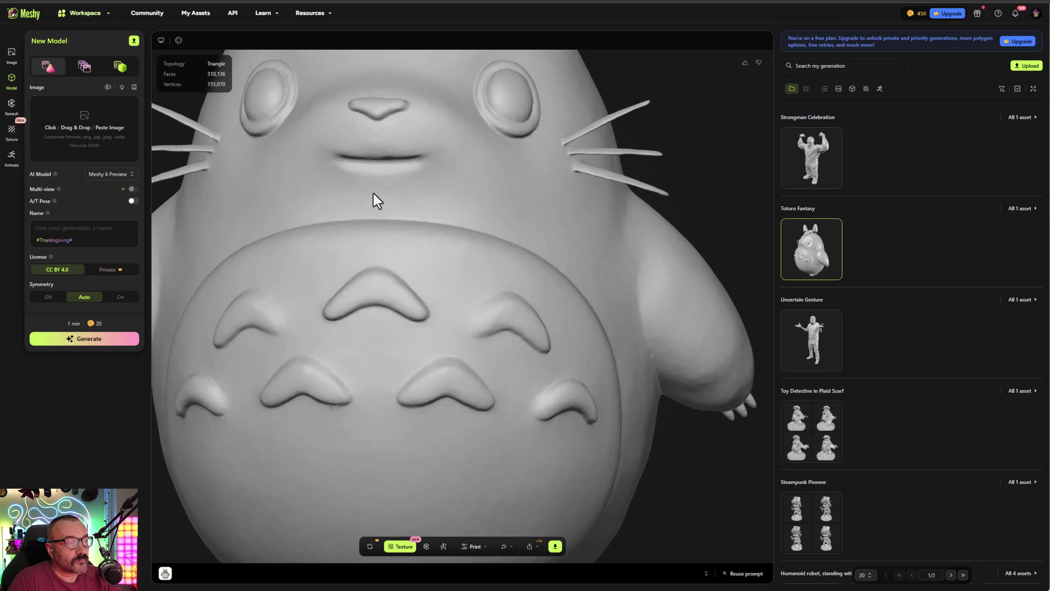
left_click_drag(453, 209, 462, 209)
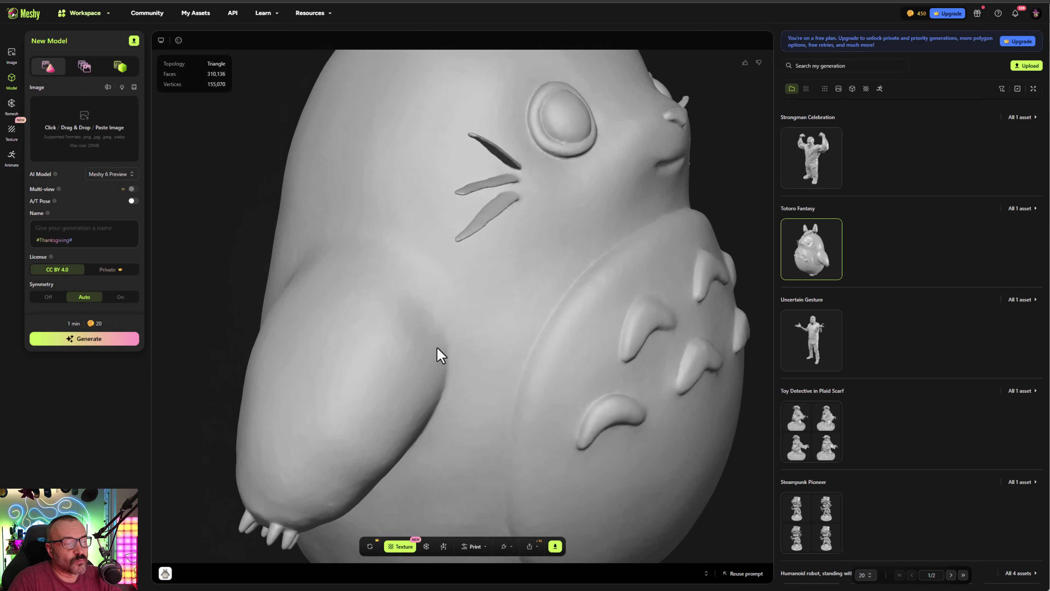
left_click_drag(456, 377, 565, 344)
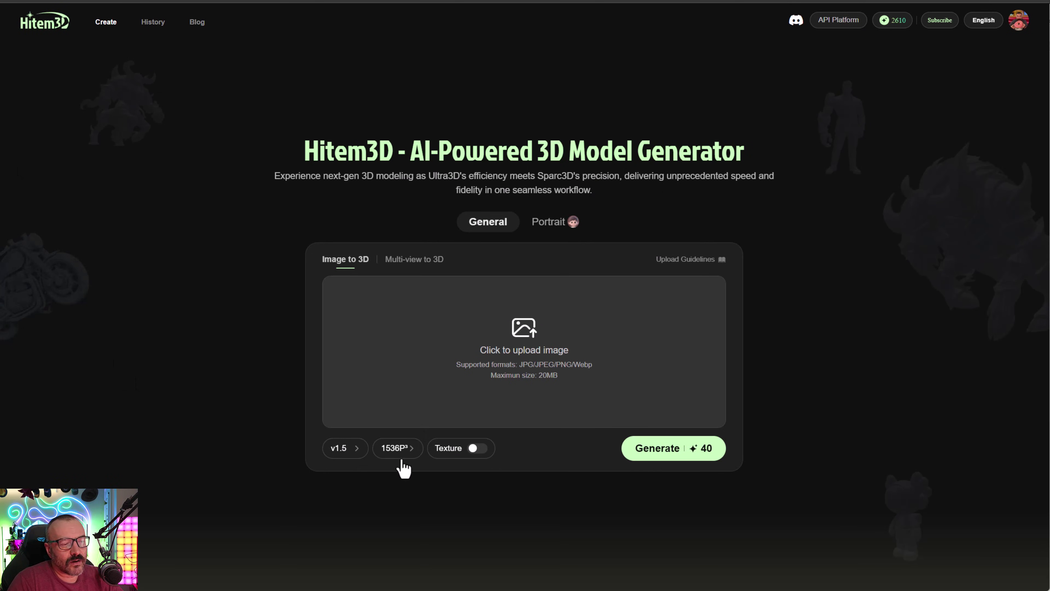
- Check the resolution options and Portrait/General modes, then go to the History page
left_click(407, 451)
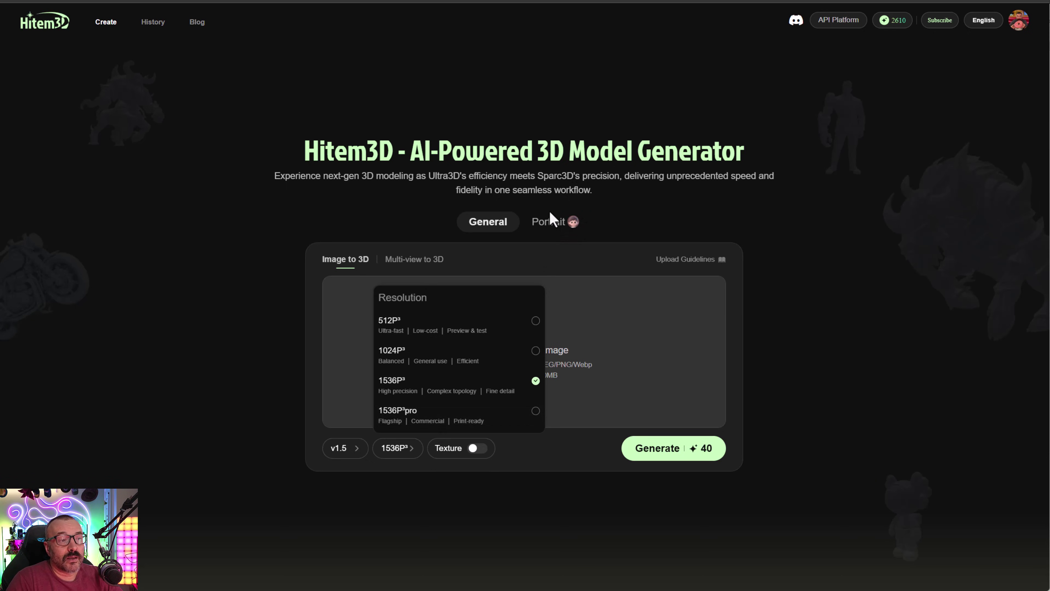
left_click(550, 219)
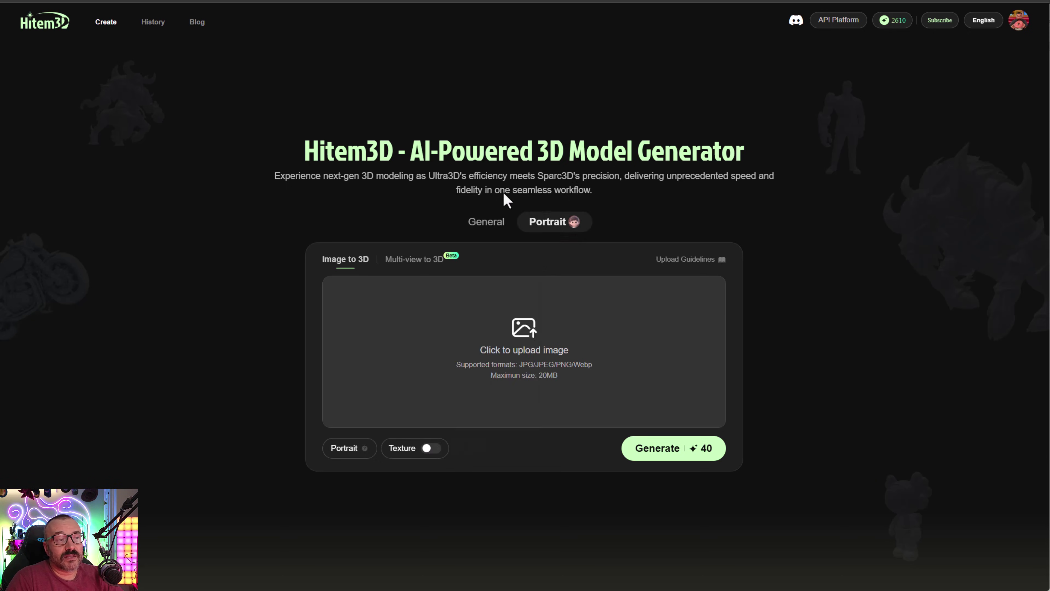
left_click(488, 222)
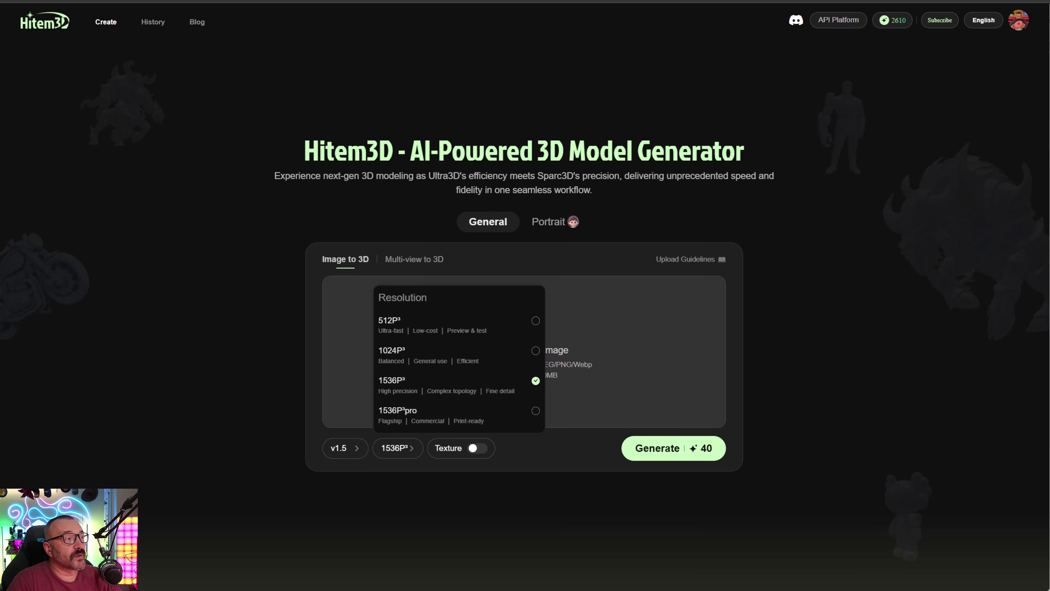
left_click(150, 24)
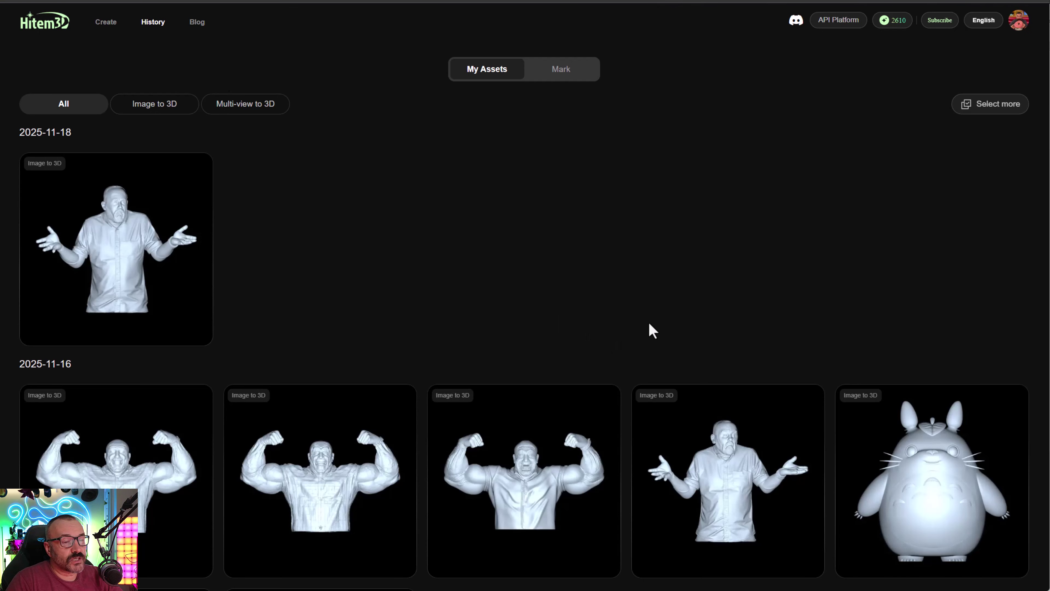
- Open the 1024P³ Totoro model from History, orbit and zoom it, then close the viewer
scroll(651, 331, "down", 5)
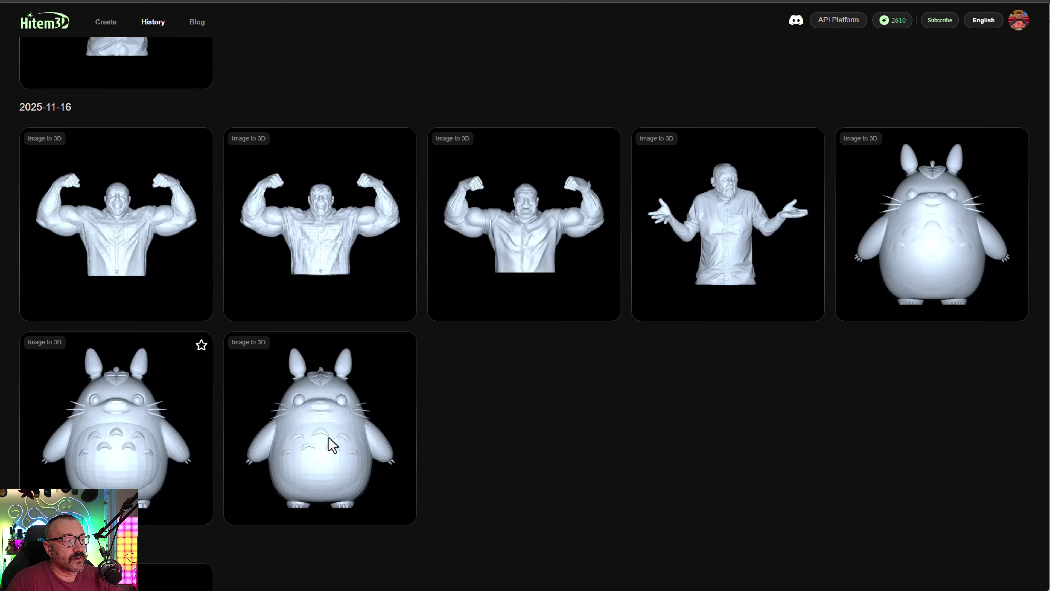
left_click(194, 449)
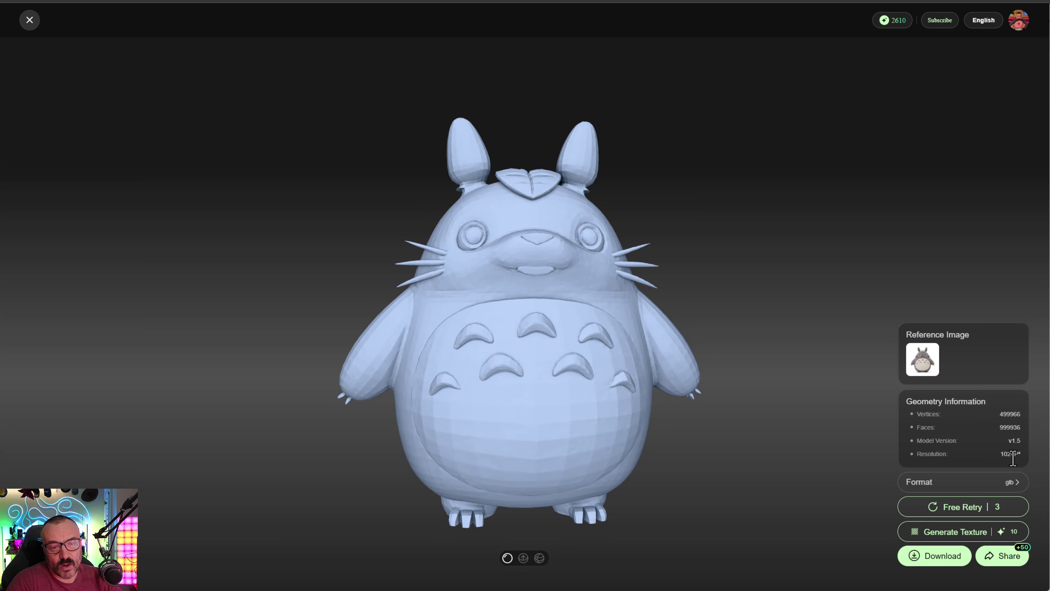
left_click_drag(544, 427, 502, 265)
left_click_drag(436, 369, 575, 359)
scroll(520, 248, "up", 5)
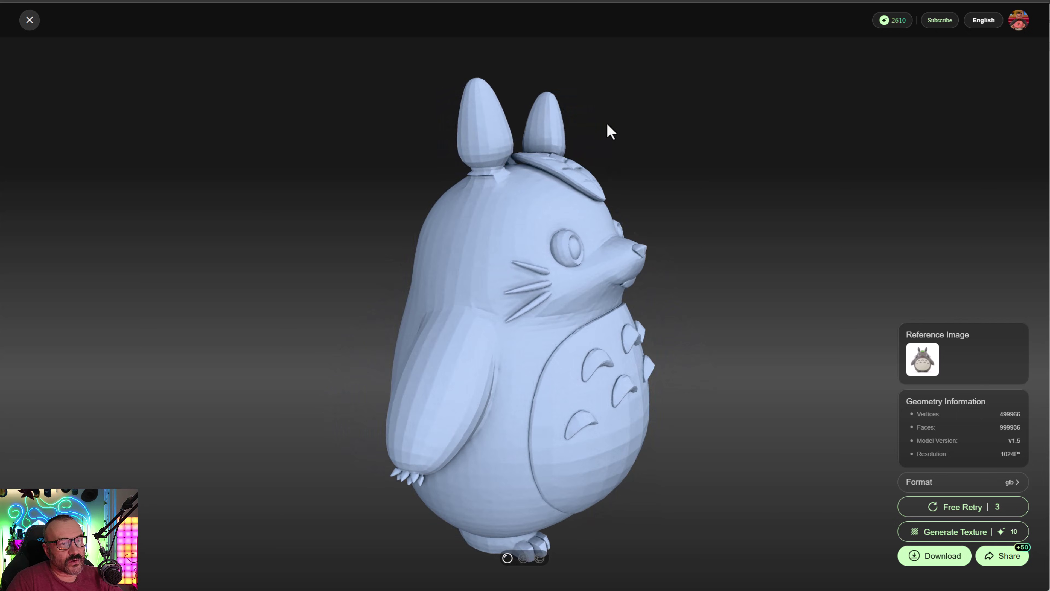
scroll(585, 134, "up", 3)
left_click_drag(588, 141, 534, 265)
scroll(496, 227, "down", 3)
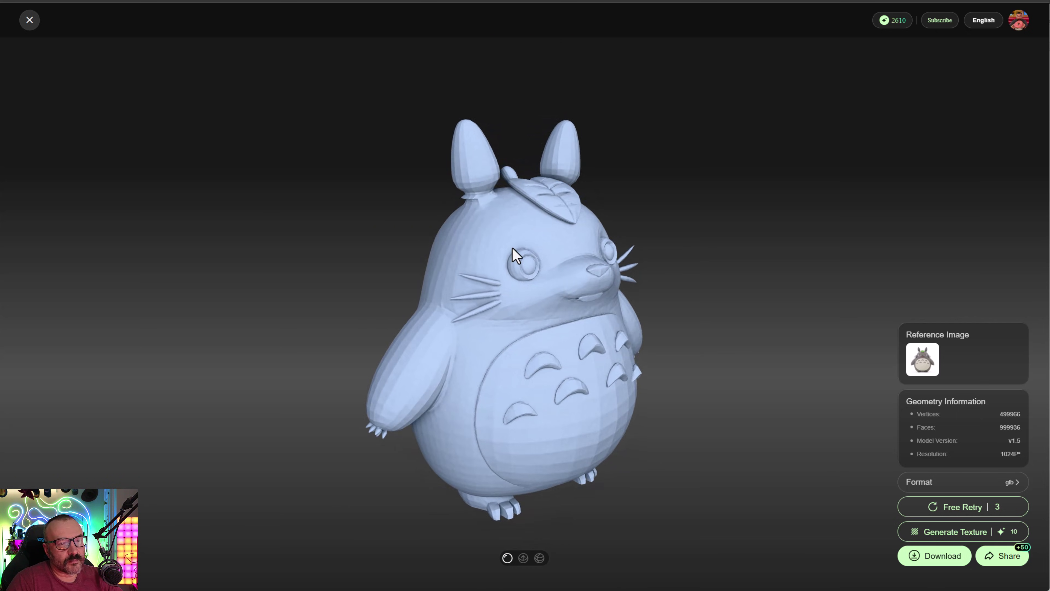
left_click(24, 23)
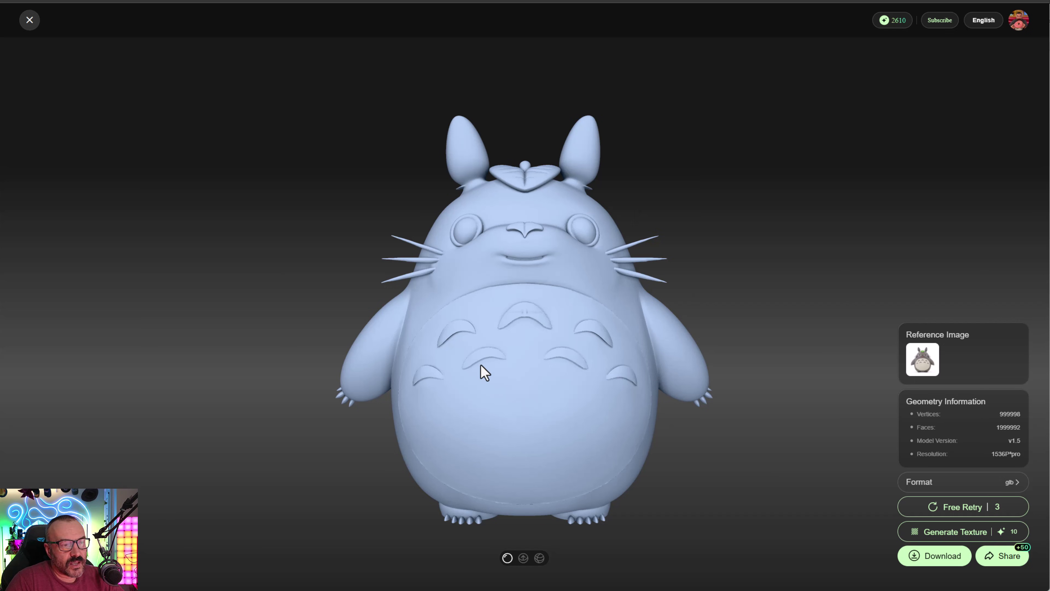
scroll(487, 372, "up", 4)
left_click_drag(508, 335, 628, 319)
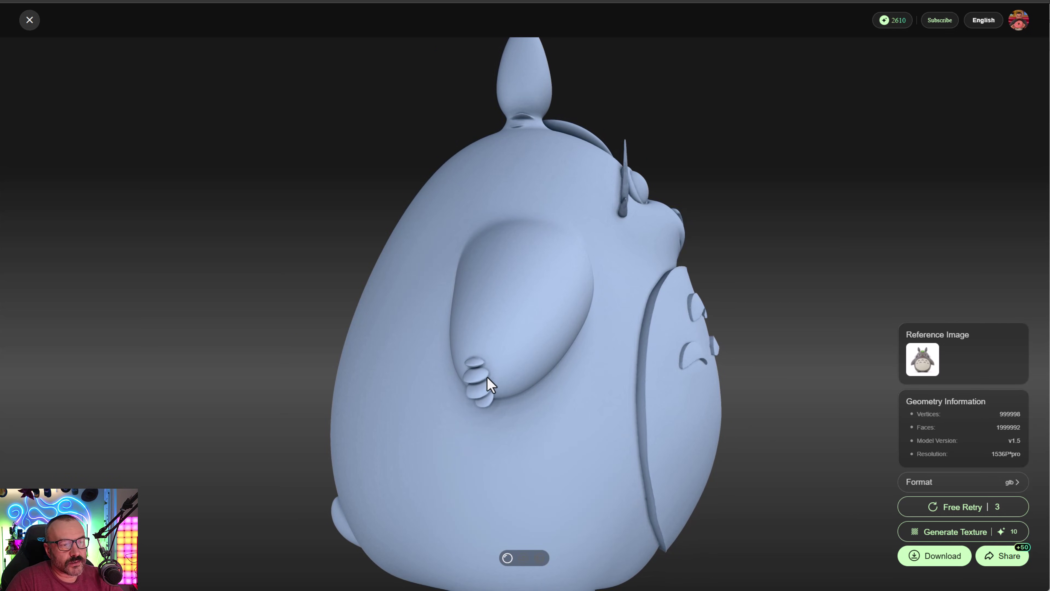
left_click_drag(572, 380, 722, 368)
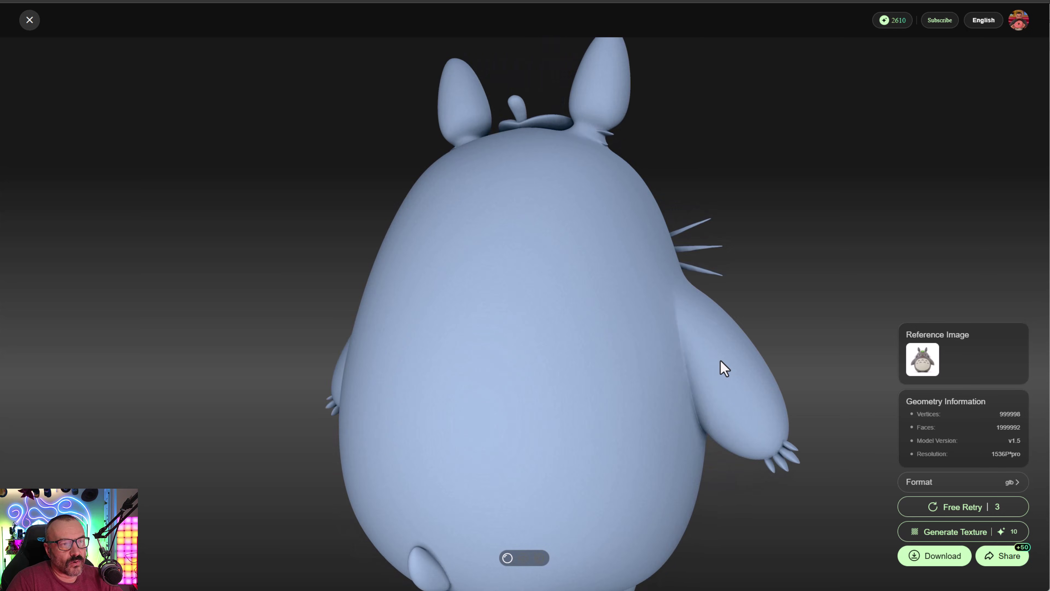
scroll(504, 468, "down", 2)
left_click_drag(572, 430, 335, 455)
left_click_drag(604, 345, 546, 307)
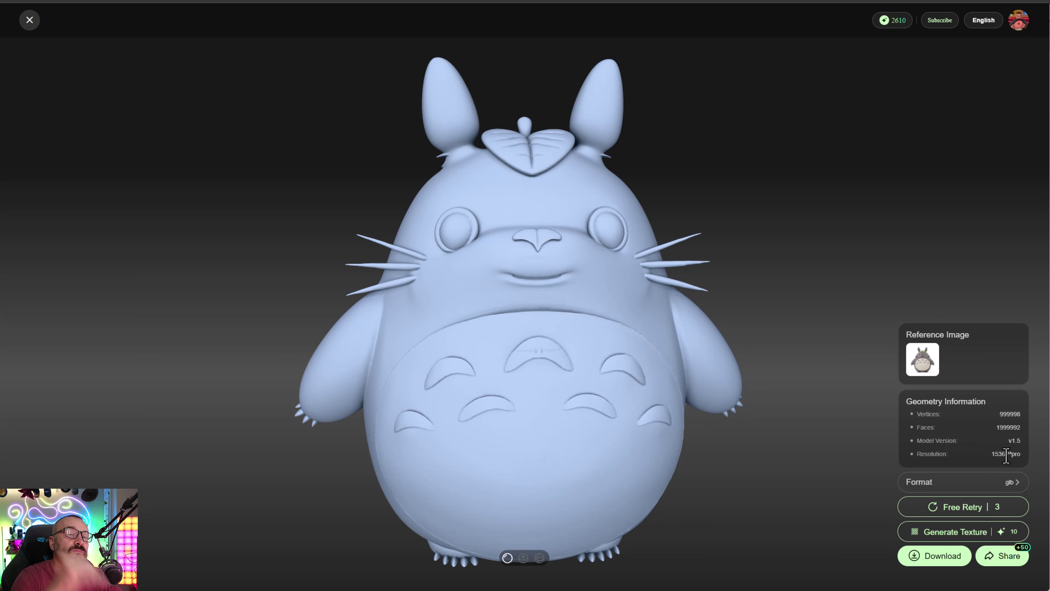
mouse_move(600, 305)
left_mouse_down()
mouse_move(554, 316)
mouse_move(584, 336)
mouse_move(598, 305)
left_mouse_up()
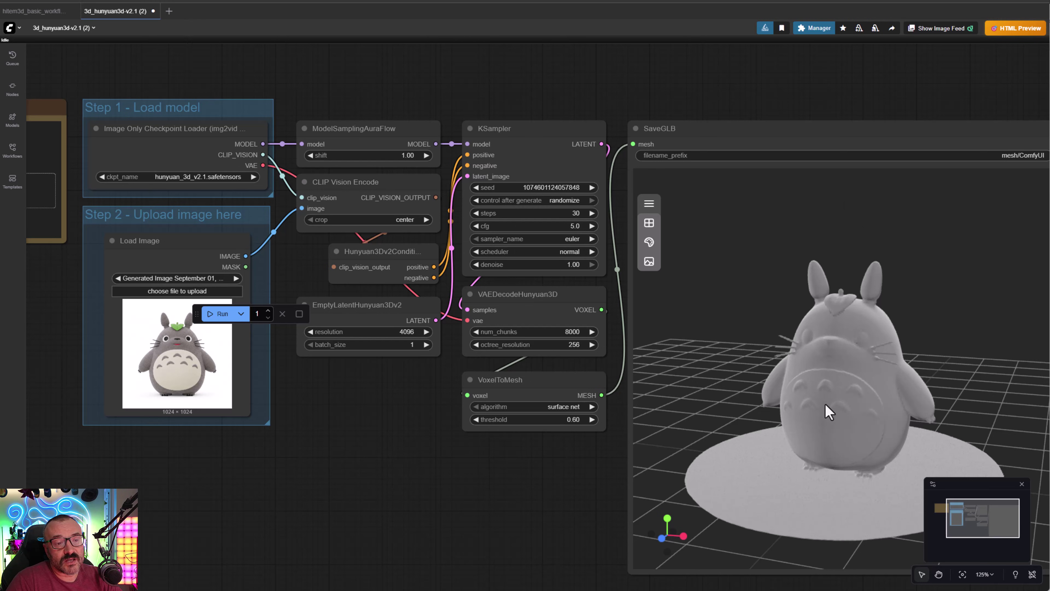
- Rotate the Totoro mesh preview to a new angle
left_click_drag(848, 434, 881, 442)
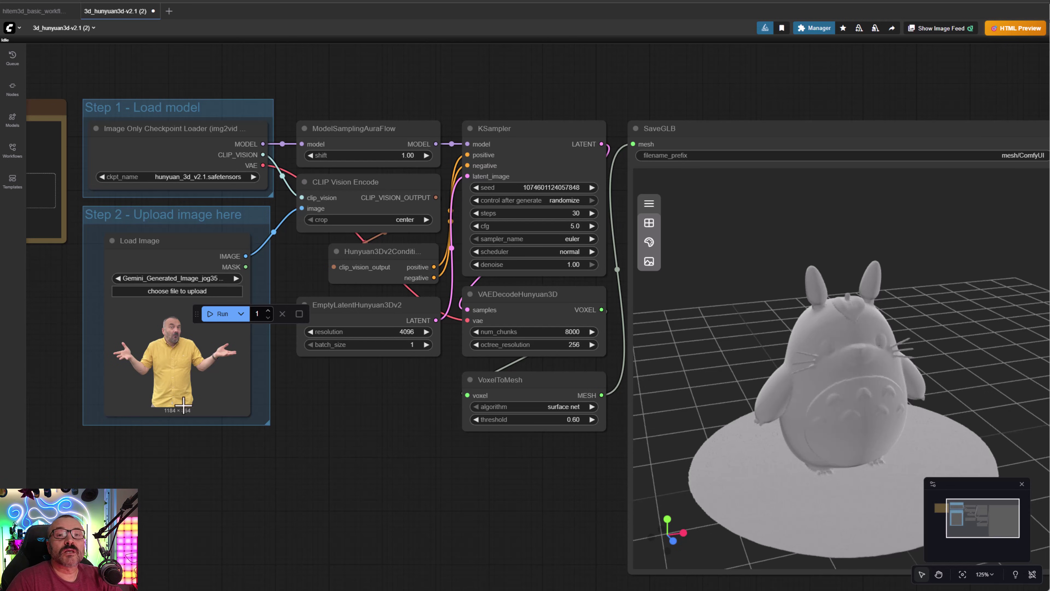
- Run the workflow on the shrugging-man photo and check its progress in the console
left_click(217, 314)
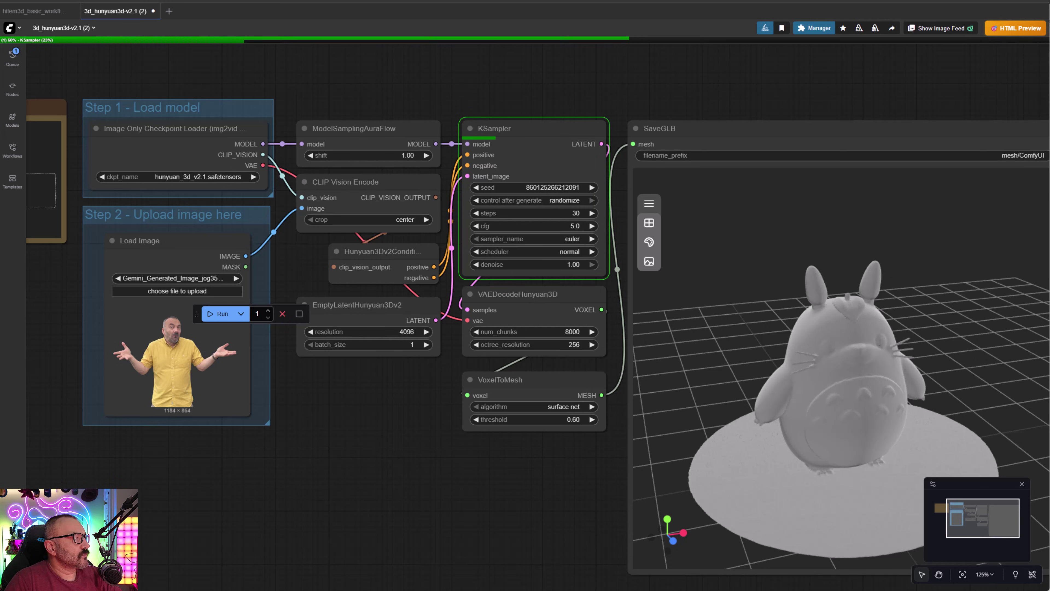
key("alt+Tab")
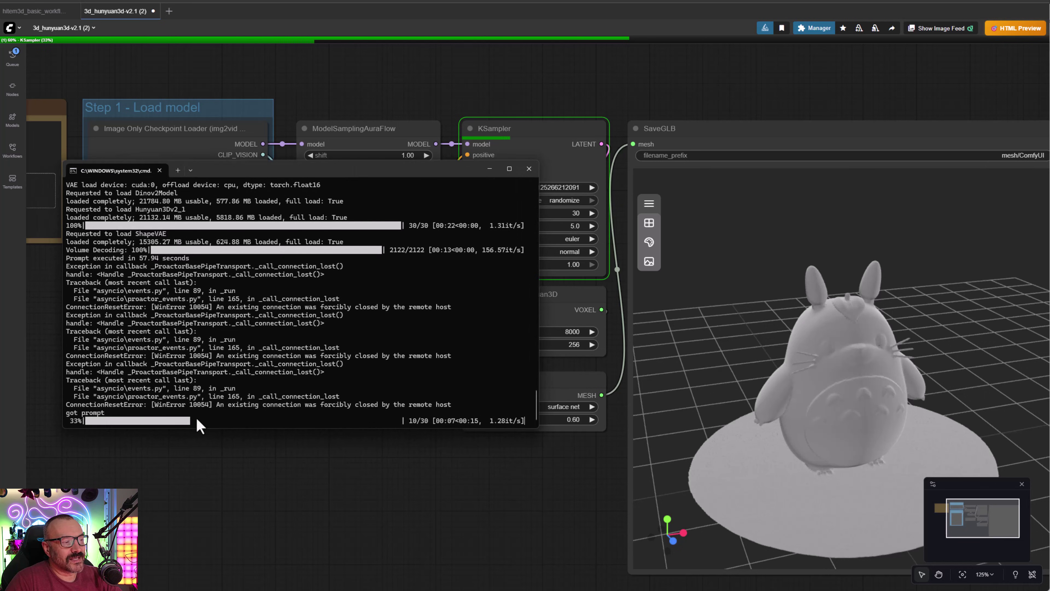
key("alt+Tab")
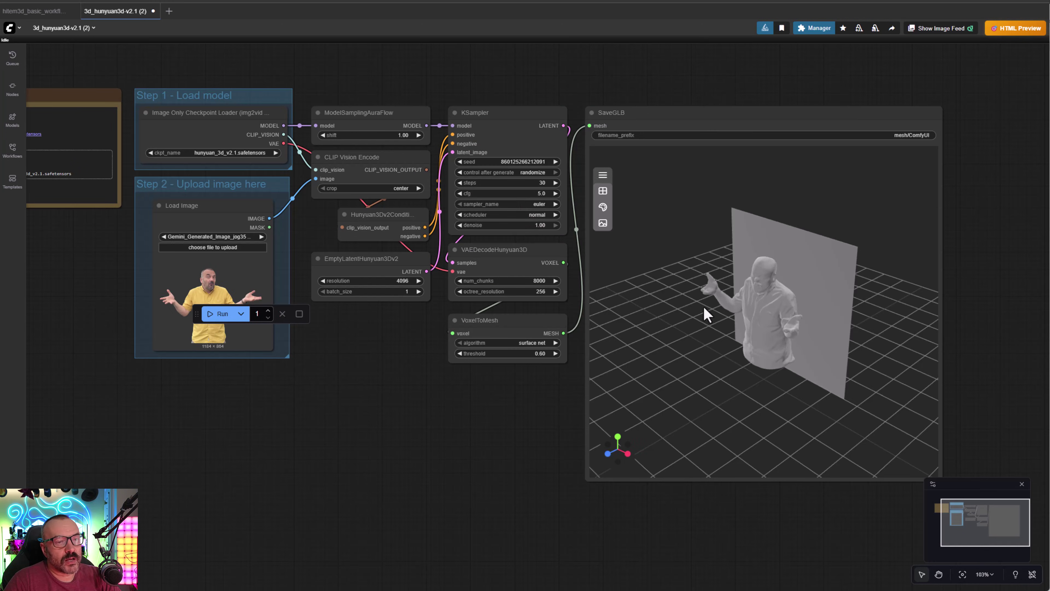
- Orbit and zoom the SaveGLB preview to inspect the shrugging-man mesh from the front and above
left_click_drag(704, 308, 750, 300)
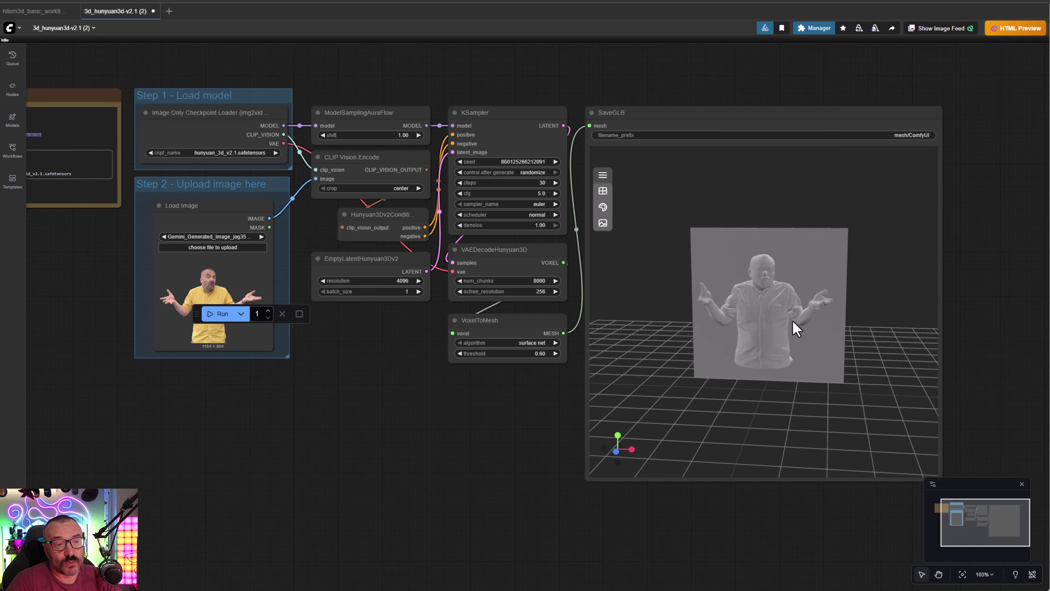
scroll(756, 333, "up", 4)
left_click_drag(658, 236, 770, 290)
scroll(811, 389, "up", 2)
scroll(769, 286, "up", 4)
scroll(755, 277, "down", 3)
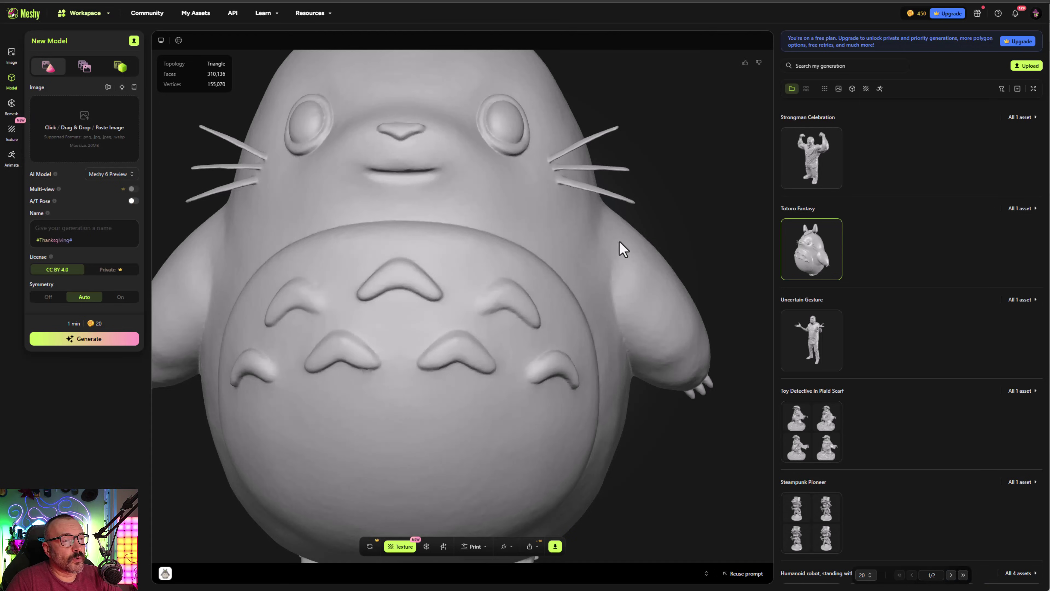
- Display Meshy's Uncertain Gesture model and zoom in on it from below
left_click(816, 345)
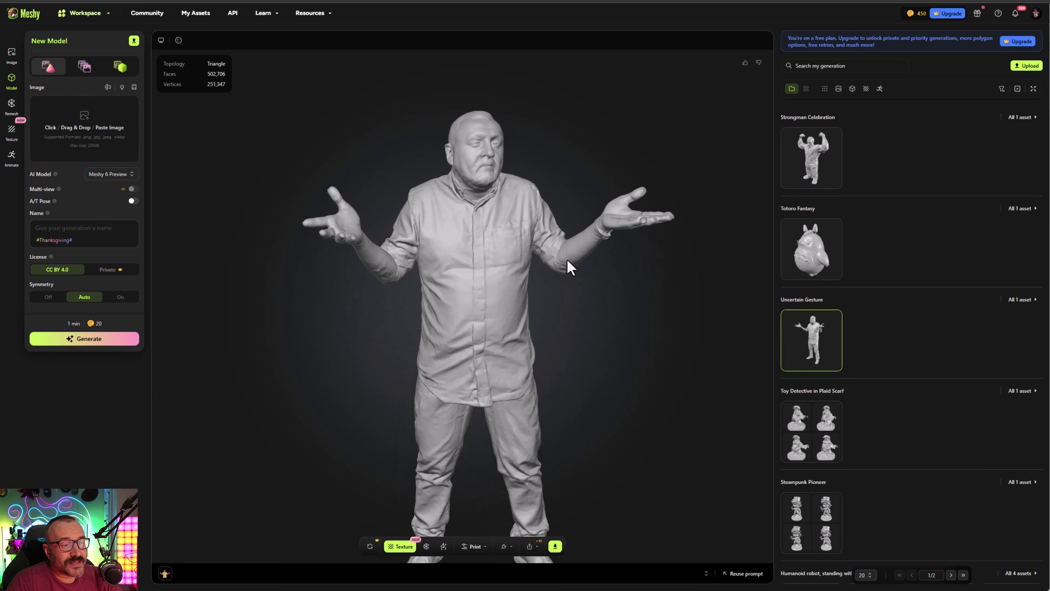
left_click_drag(429, 399, 398, 387)
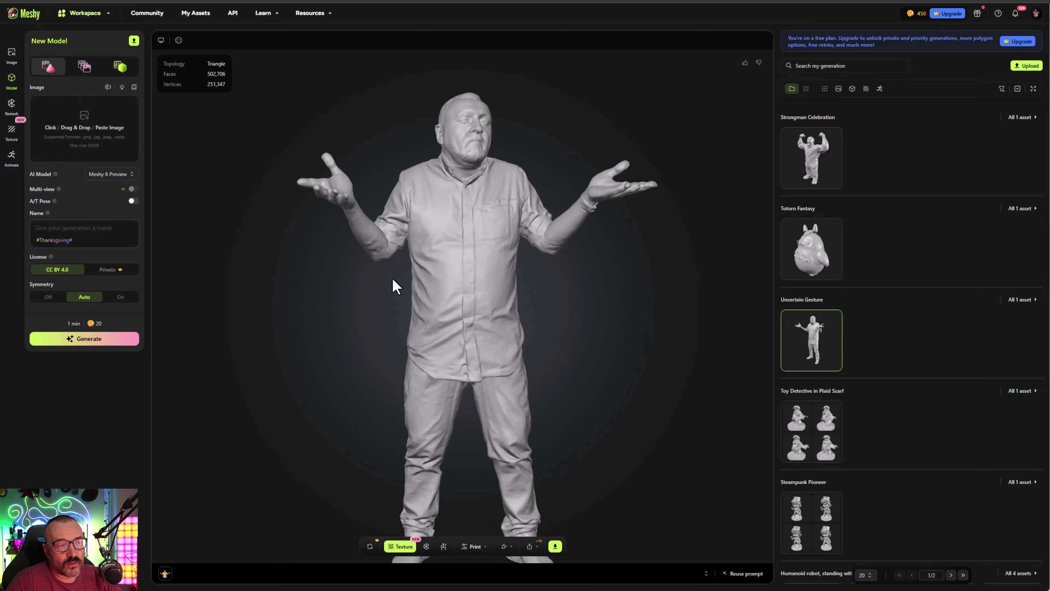
scroll(496, 174, "up", 5)
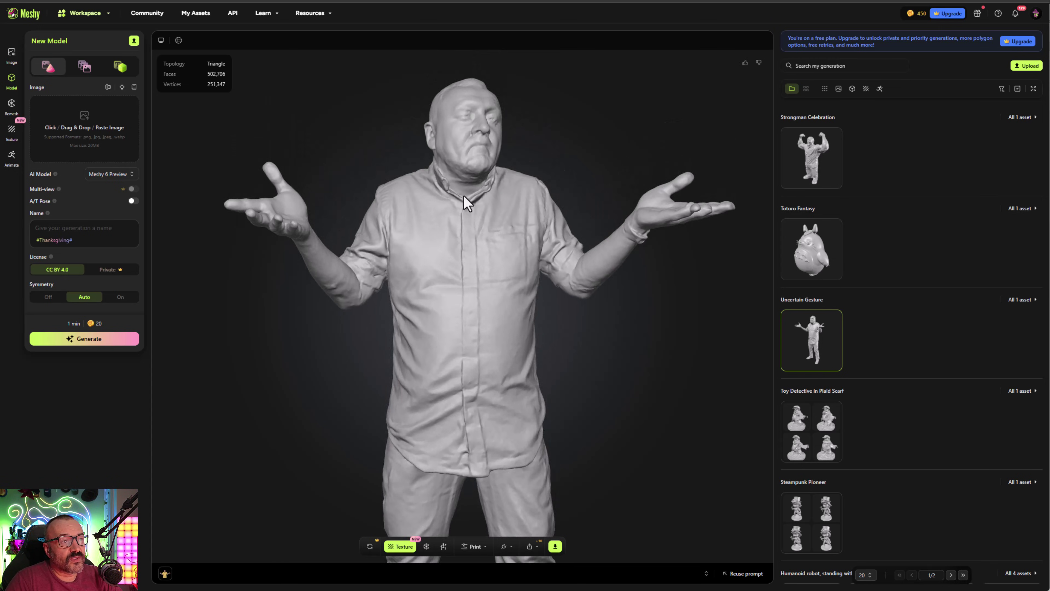
scroll(485, 125, "up", 3)
- Orbit the shrugging-man model through three-quarter, frontal and side views
left_click_drag(379, 169, 672, 273)
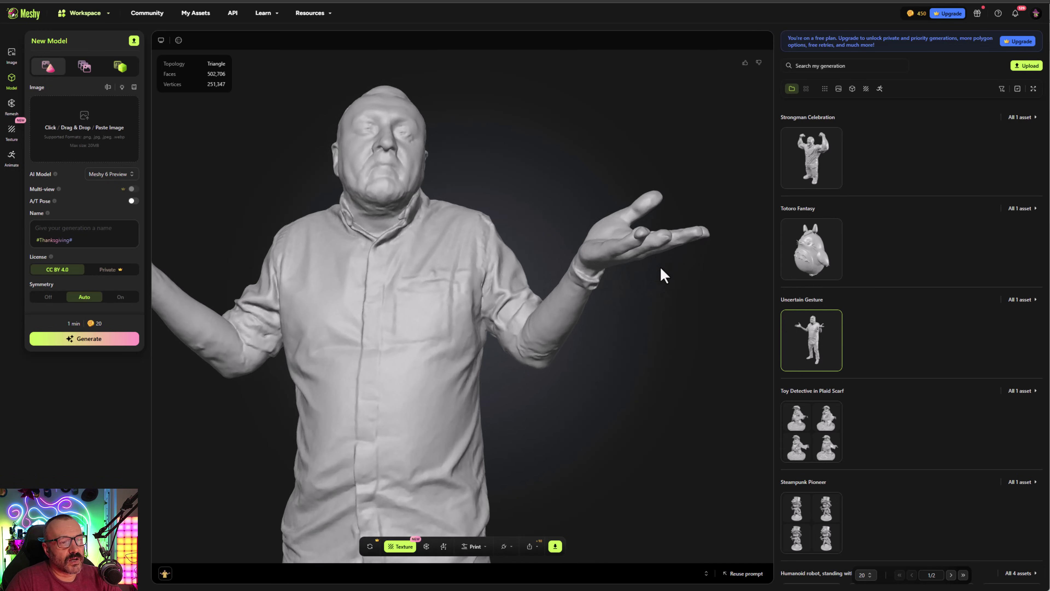
left_click_drag(455, 272, 475, 261)
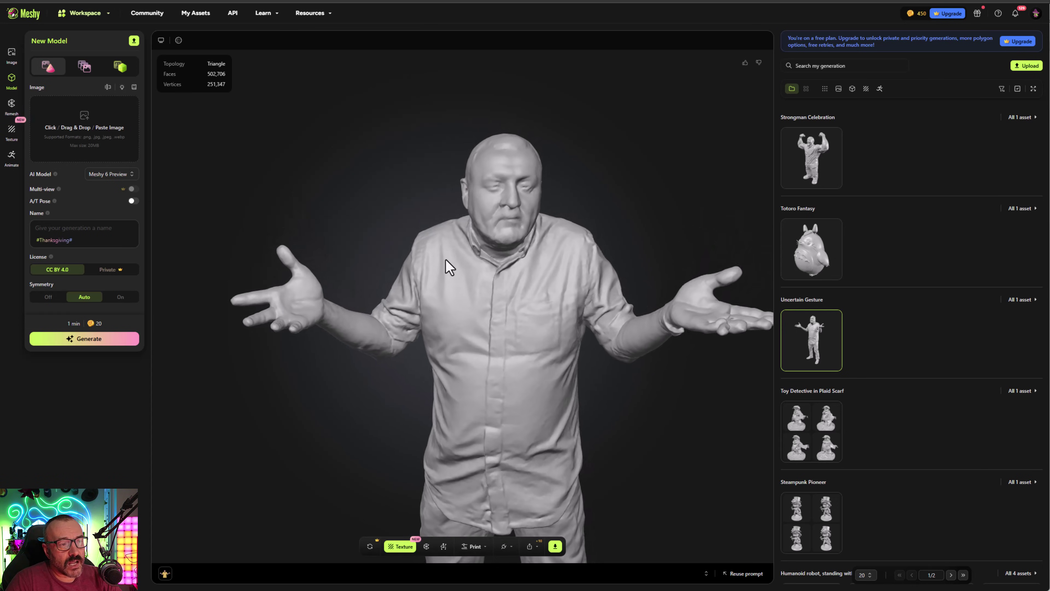
left_click_drag(555, 274, 522, 265)
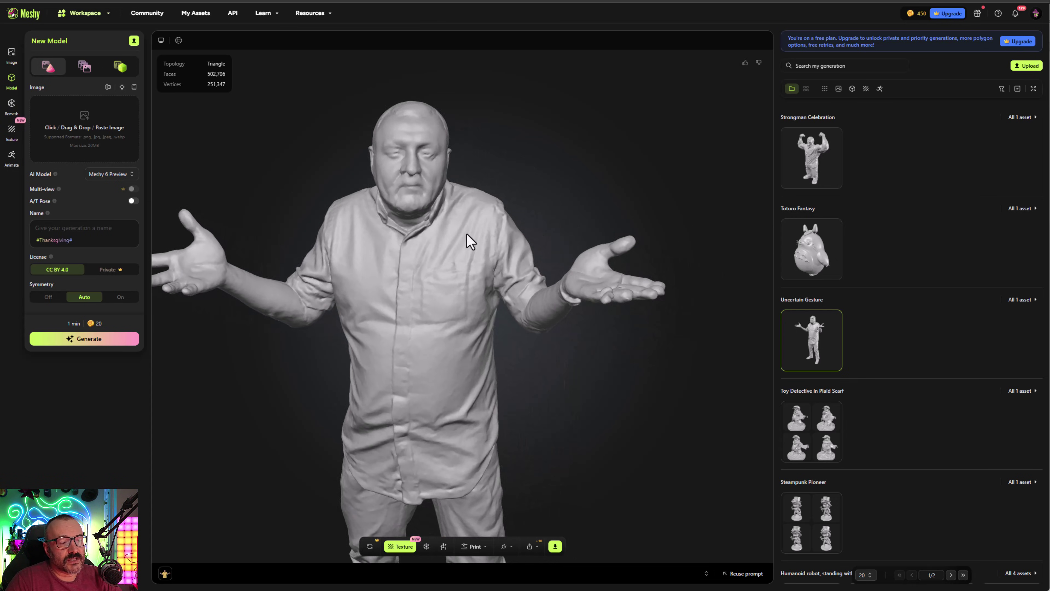
left_click_drag(354, 298, 463, 288)
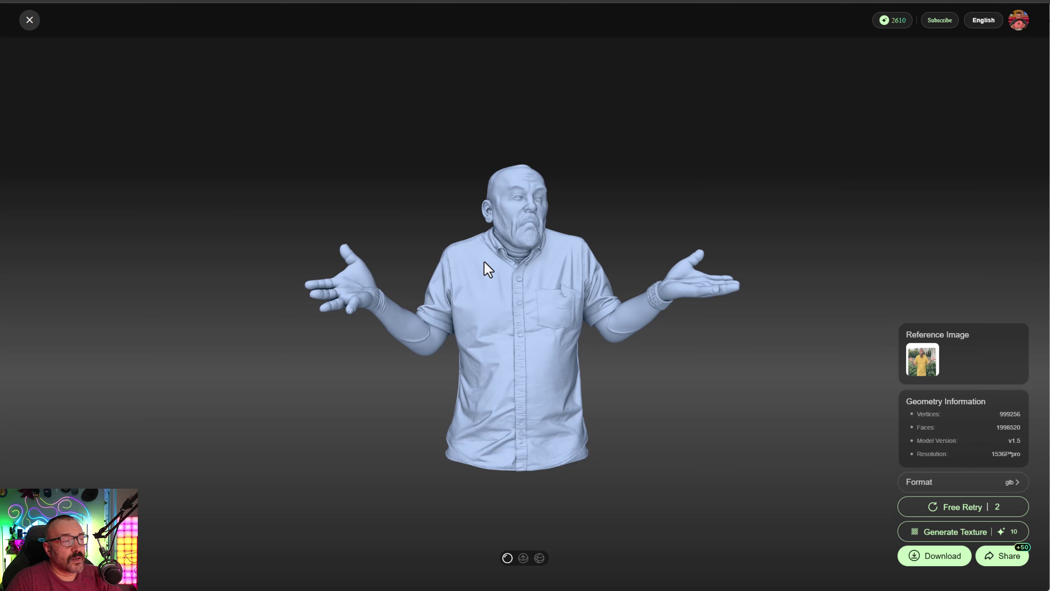
left_click_drag(488, 269, 464, 308)
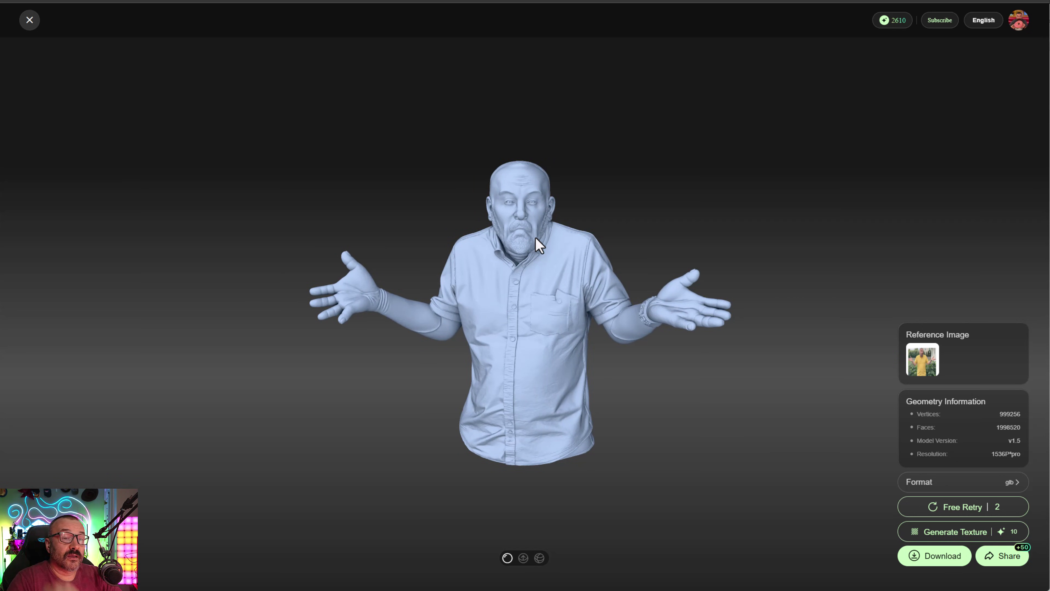
left_click(915, 361)
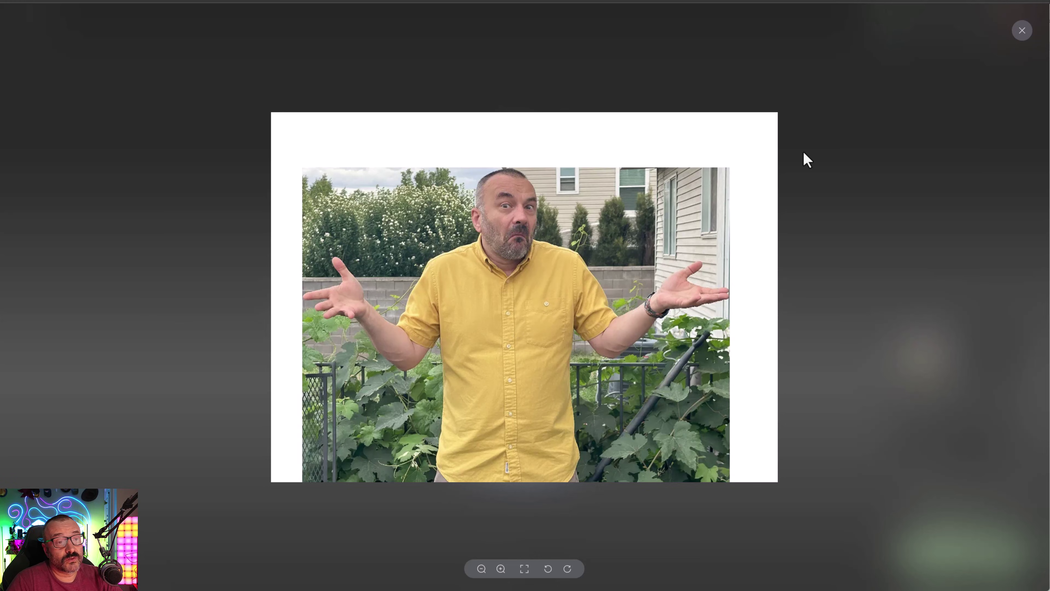
left_click(1022, 30)
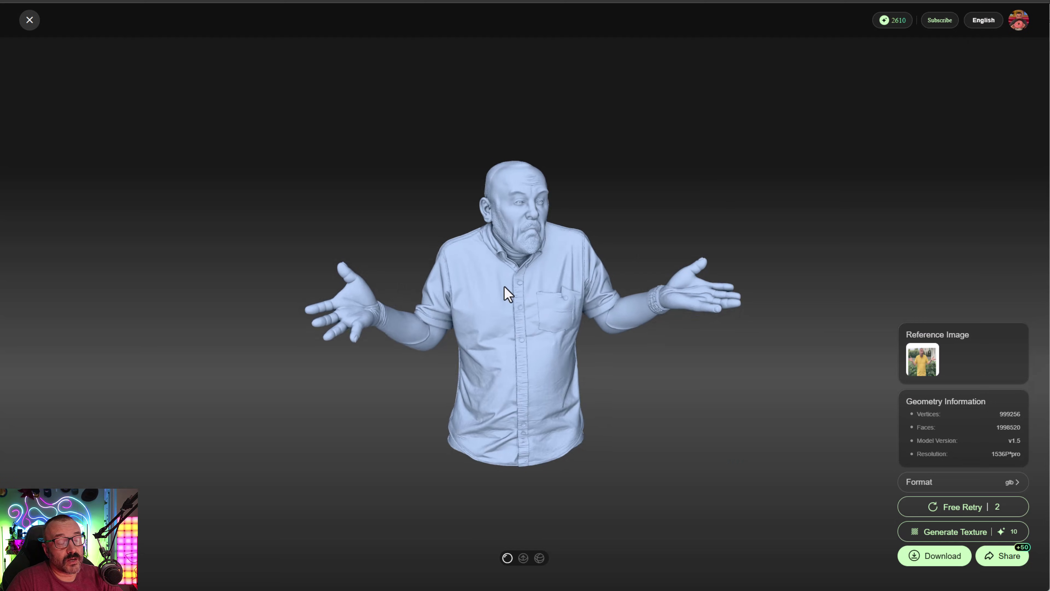
left_click_drag(469, 288, 718, 307)
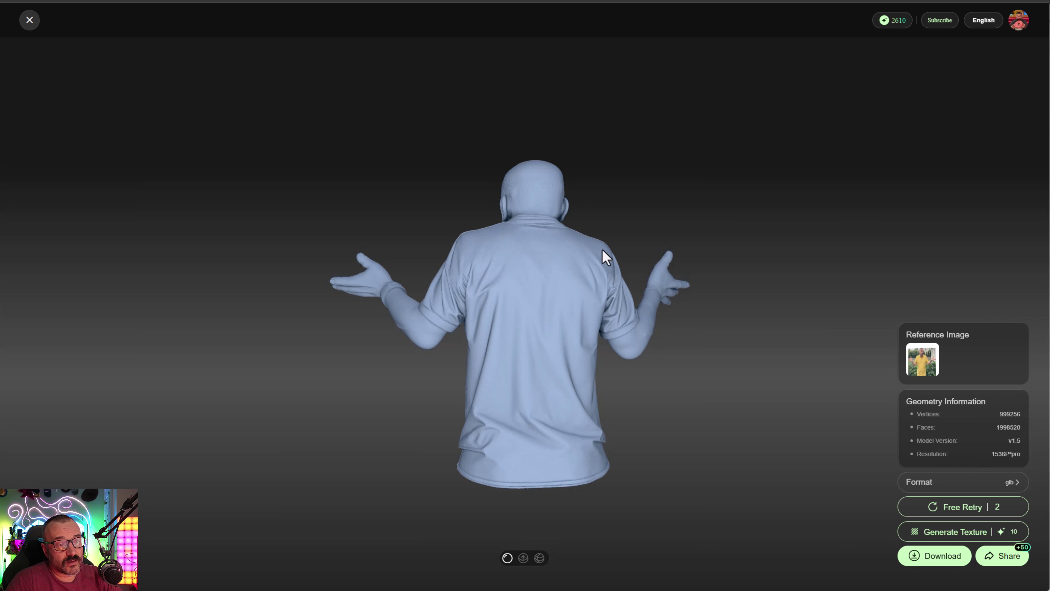
left_click_drag(602, 302, 562, 235)
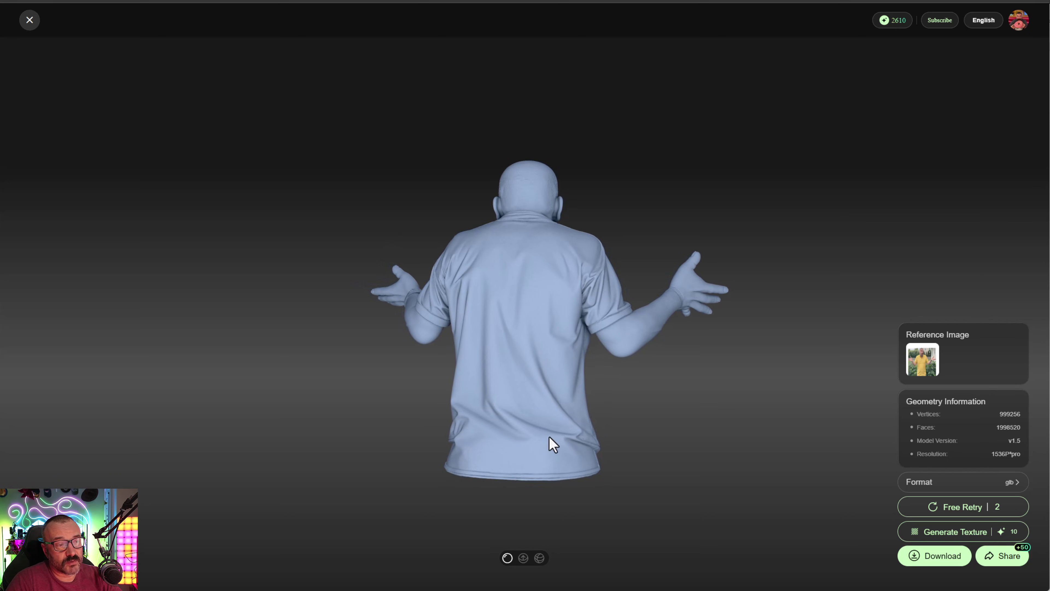
left_click_drag(650, 331, 609, 331)
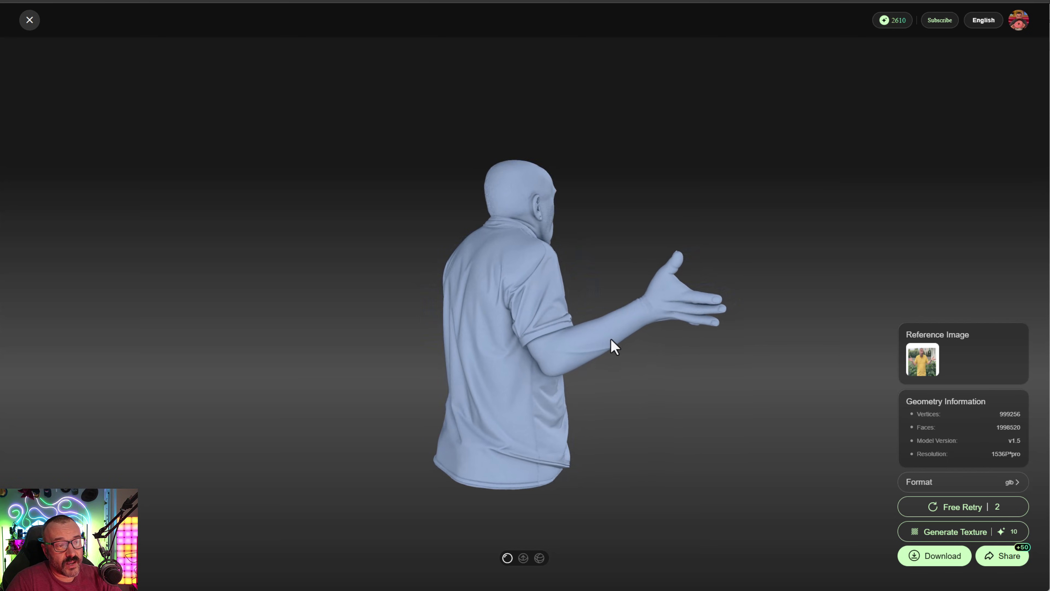
left_click_drag(600, 274, 508, 251)
scroll(538, 166, "up", 3)
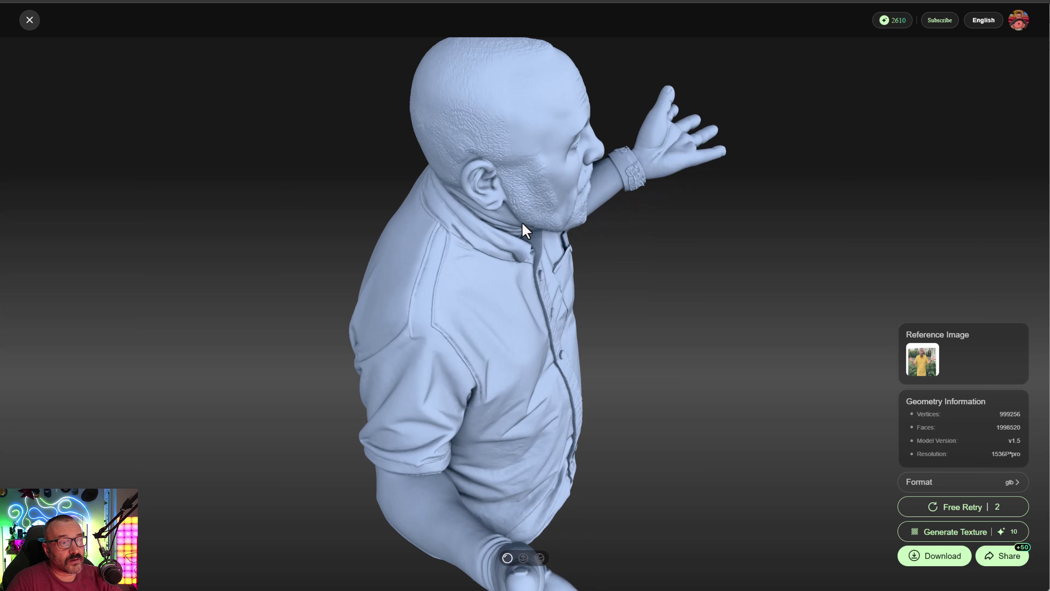
left_click_drag(563, 105, 503, 149)
scroll(509, 285, "down", 3)
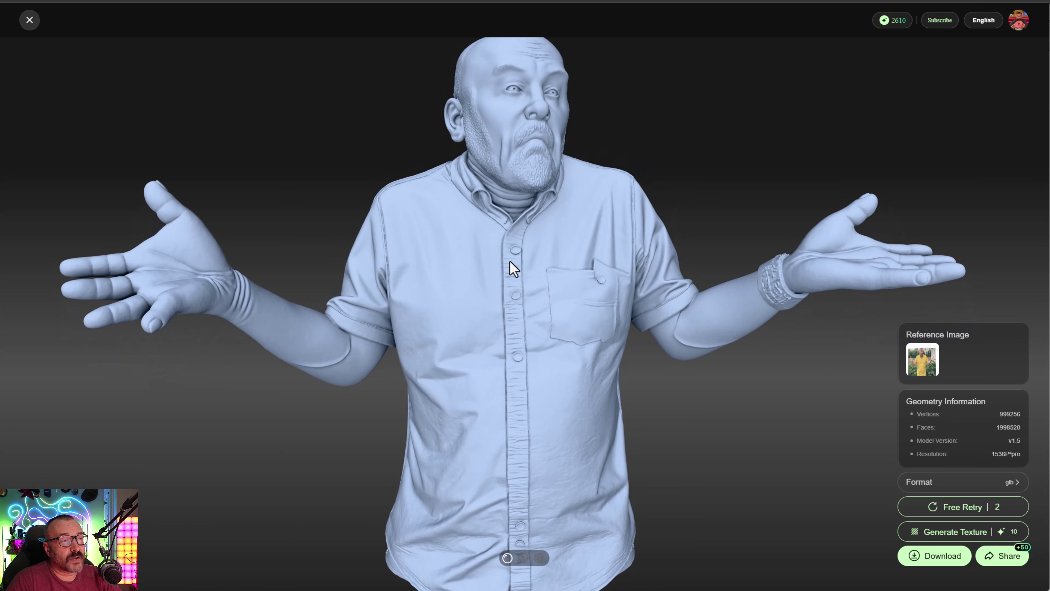
left_click_drag(476, 269, 261, 321)
left_click_drag(795, 307, 695, 341)
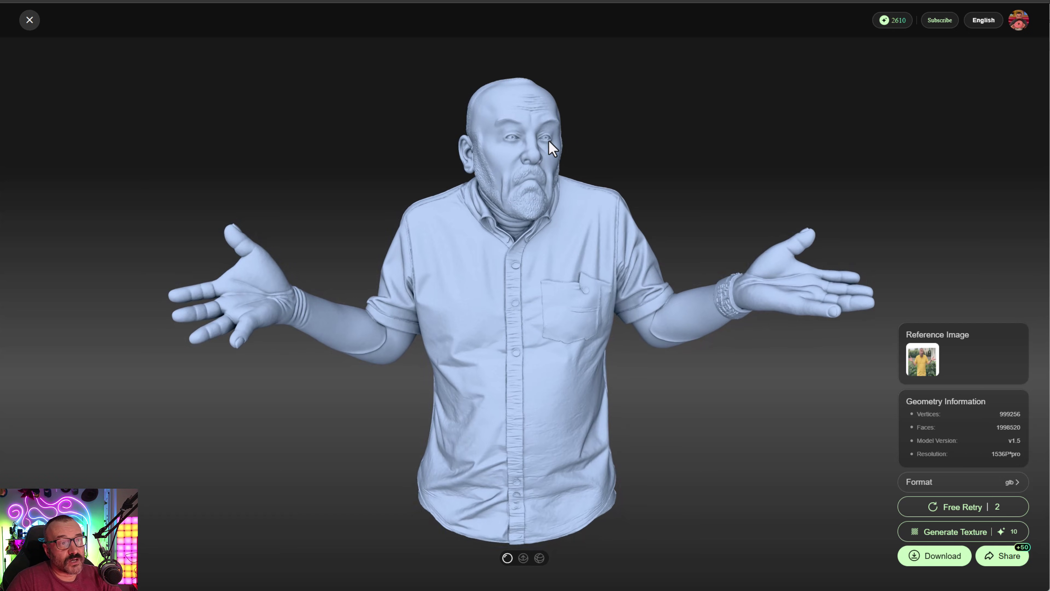
scroll(549, 149, "down", 2)
left_click_drag(549, 149, 579, 204)
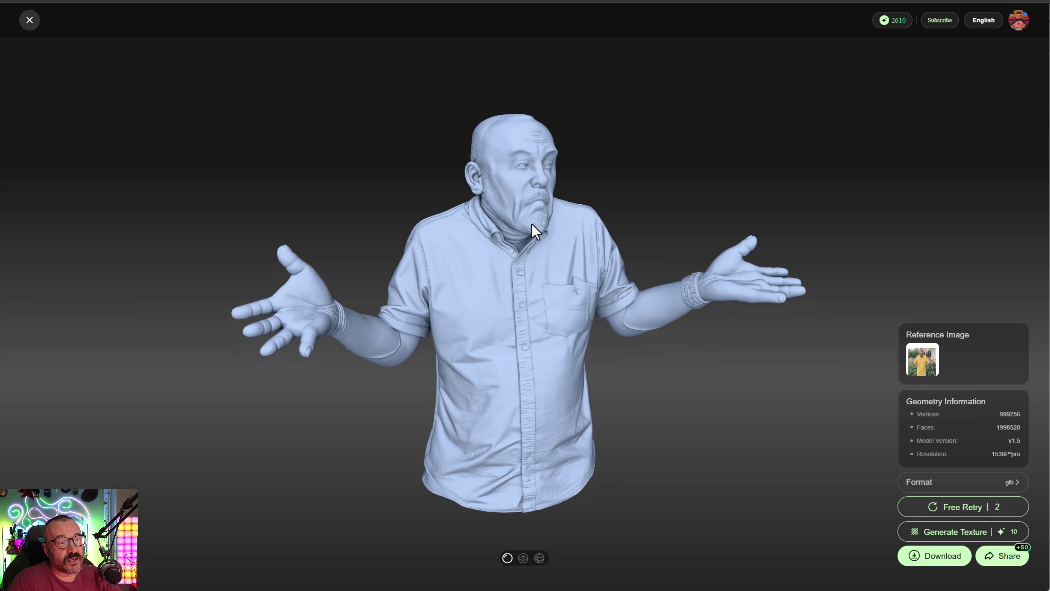
left_click_drag(525, 263, 434, 232)
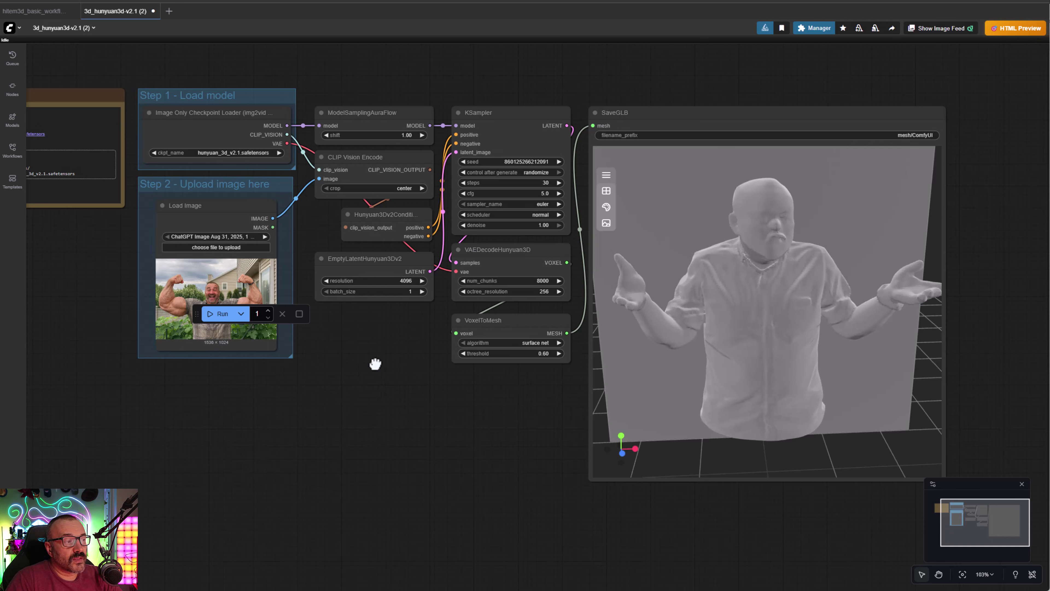
- Check the flexing-strongman photo in Load Image, then run the workflow on it
left_click_drag(359, 364, 450, 352)
scroll(347, 336, "up", 3)
left_click_drag(536, 366, 655, 354)
scroll(426, 323, "up", 7)
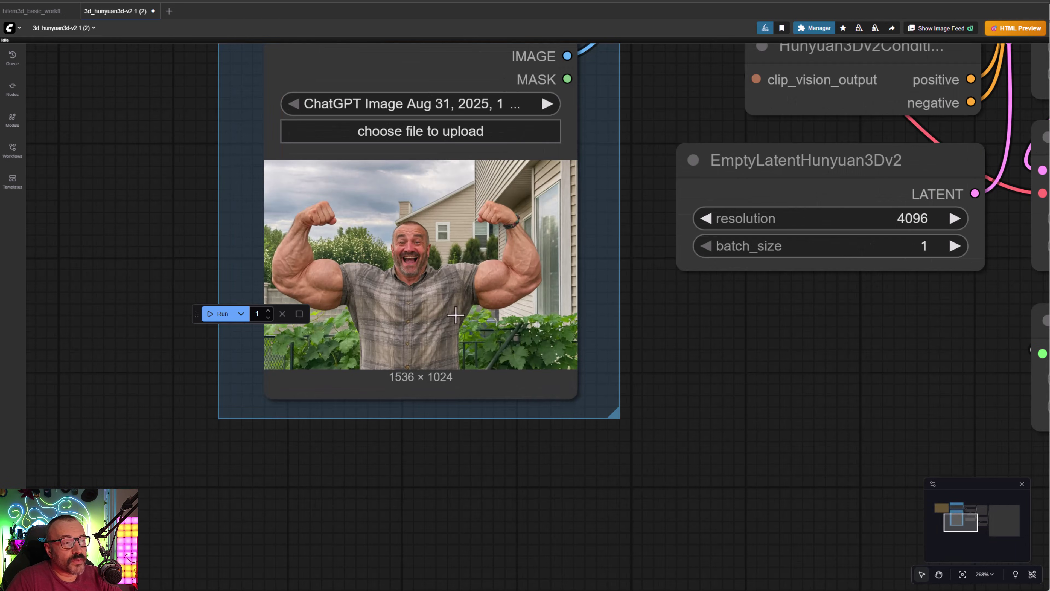
scroll(622, 287, "down", 8)
left_click_drag(682, 339, 438, 345)
left_click(222, 313)
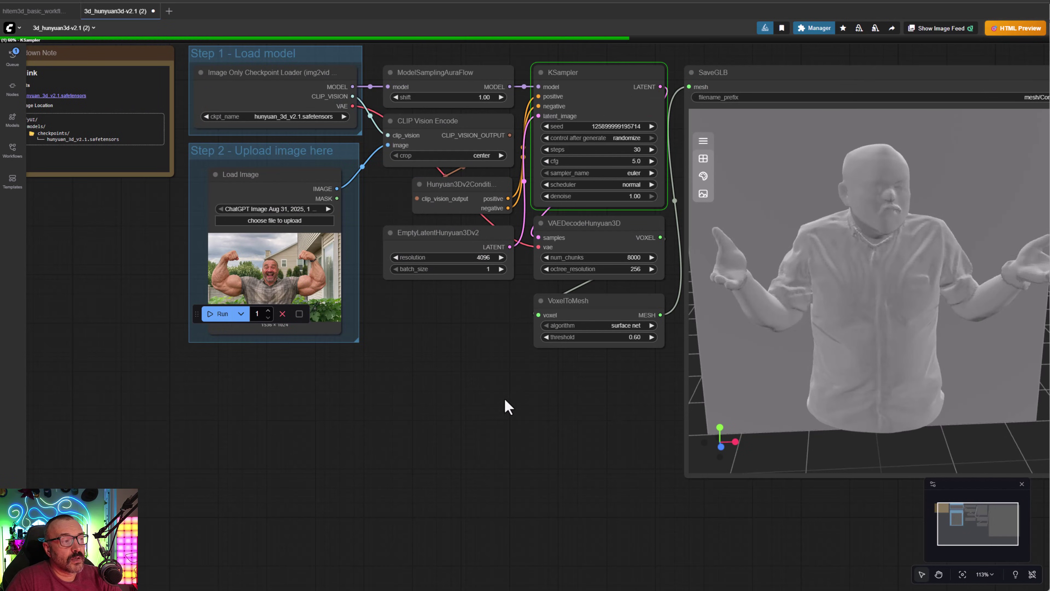
scroll(498, 408, "down", 3)
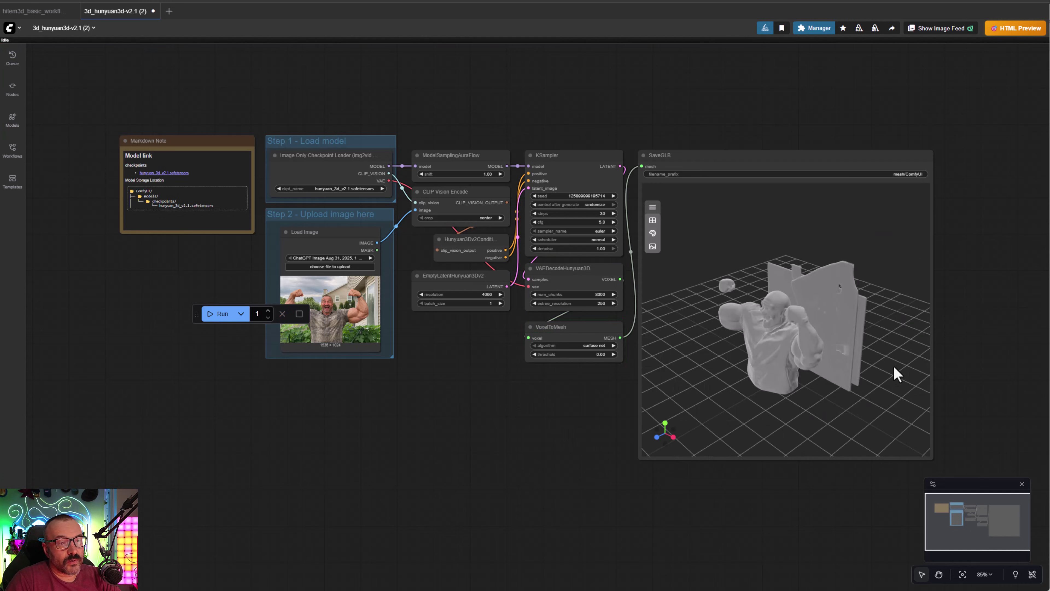
- Move the Run toolbar aside and orbit and zoom the strongman mesh in the SaveGLB preview
left_click_drag(780, 343, 729, 297)
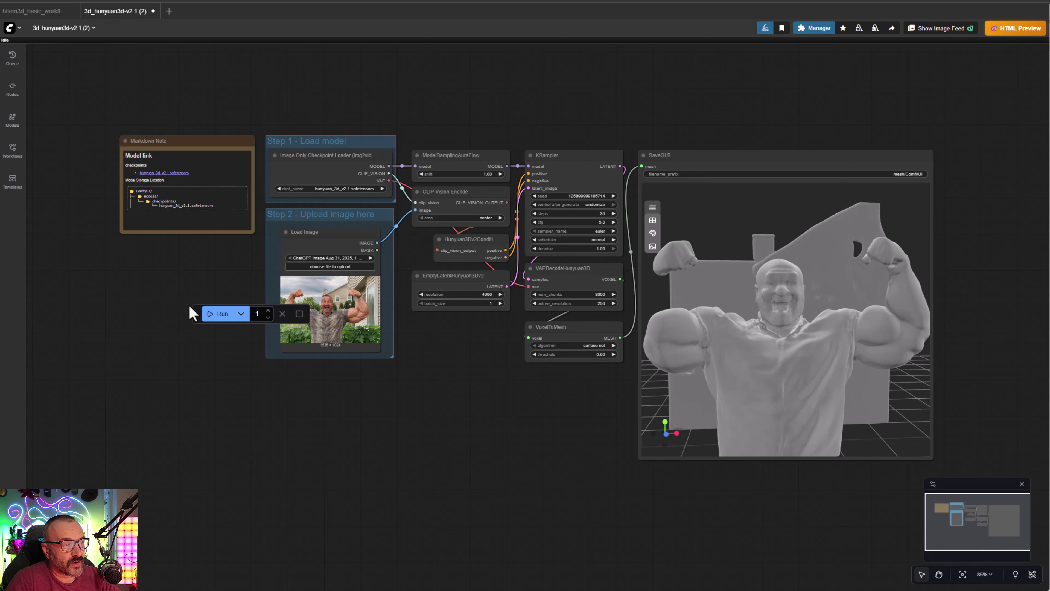
left_click_drag(194, 313, 121, 387)
left_click_drag(919, 333, 762, 328)
scroll(729, 283, "up", 3)
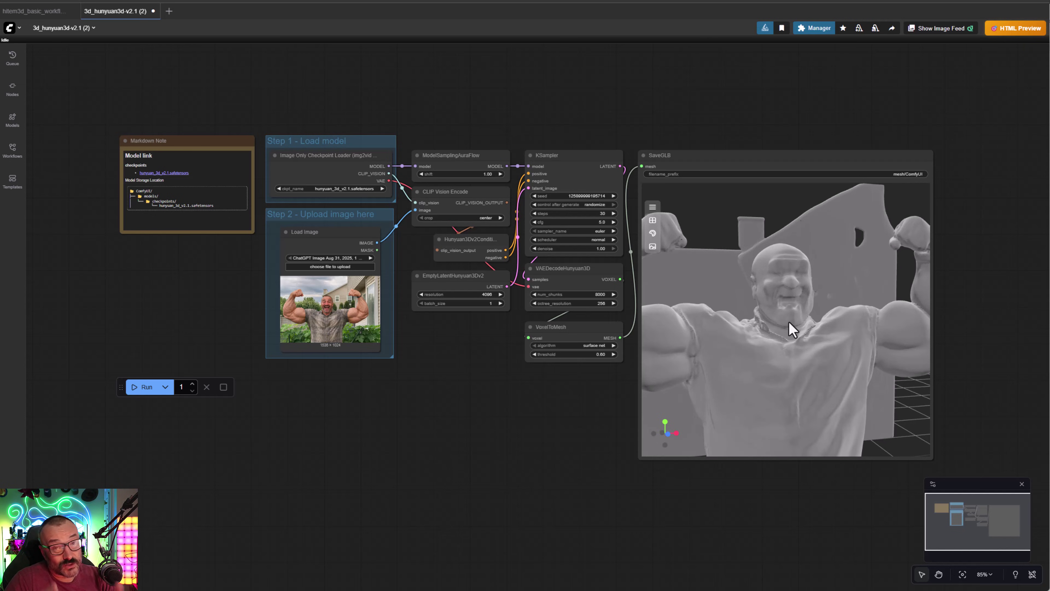
scroll(800, 314, "down", 3)
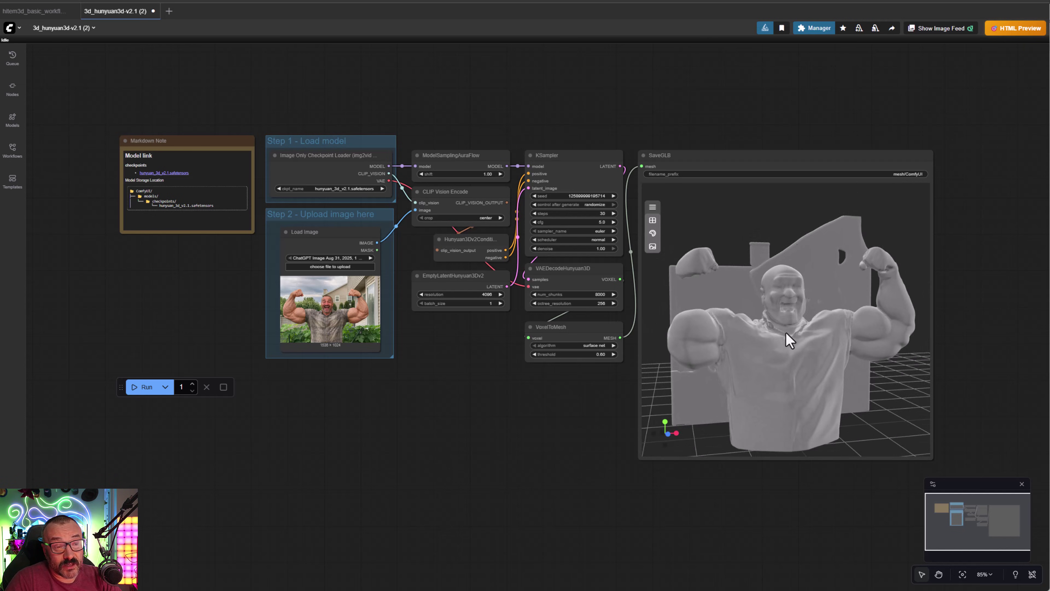
scroll(781, 336, "up", 1)
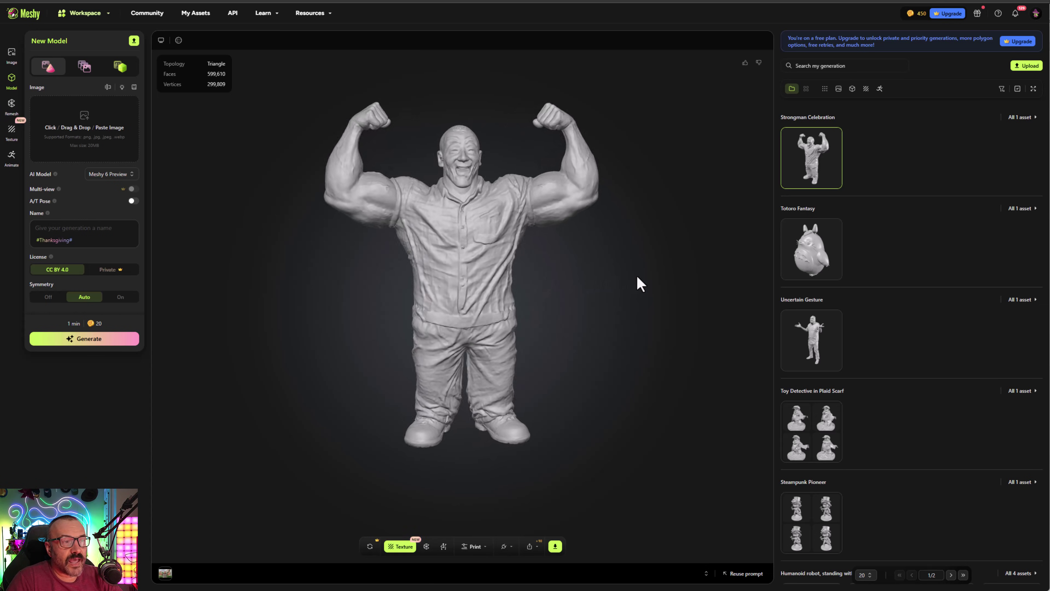
- Zoom in on Meshy's strongman model and view it from below, front and three-quarter
left_click_drag(457, 333, 417, 352)
scroll(447, 250, "up", 5)
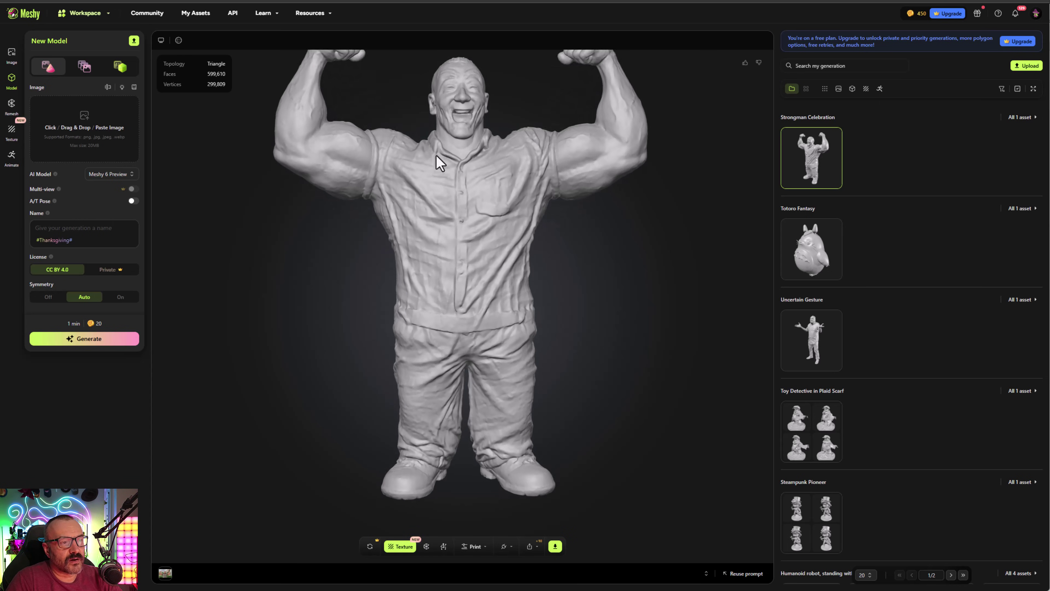
left_click_drag(501, 231, 422, 279)
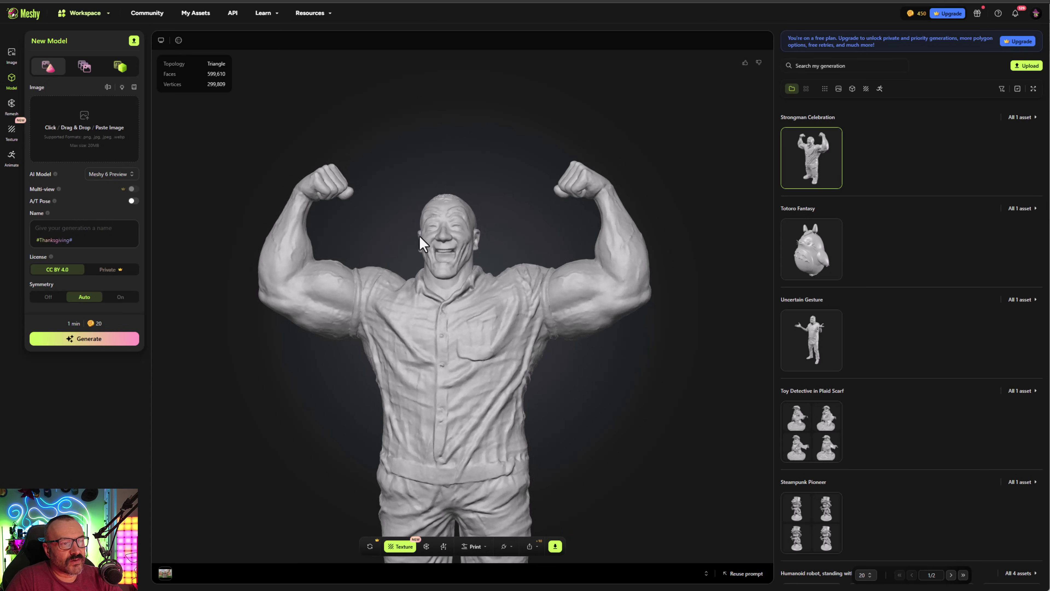
scroll(468, 215, "up", 3)
left_click_drag(413, 227, 479, 233)
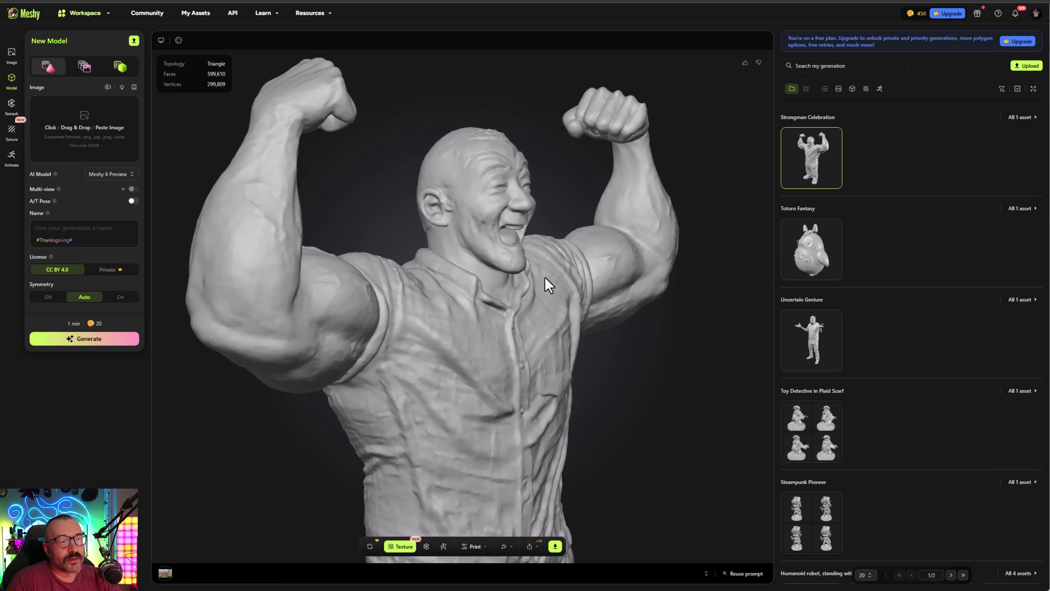
scroll(567, 343, "down", 2)
left_click_drag(643, 363, 551, 363)
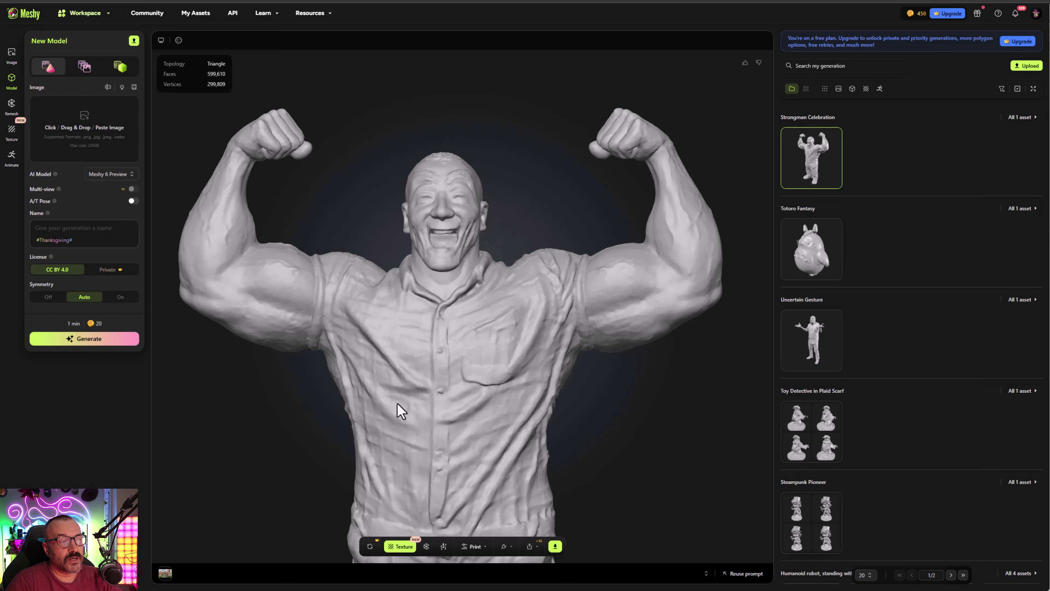
- Orbit the strongman model through side and top views, ending facing front
left_click_drag(397, 374, 298, 131)
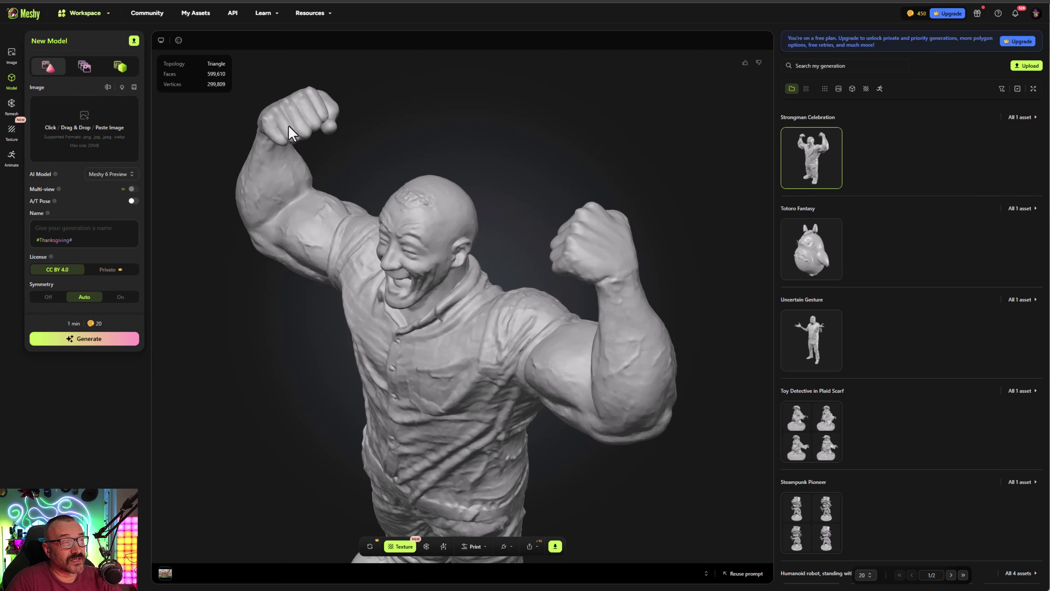
left_click_drag(434, 134, 480, 141)
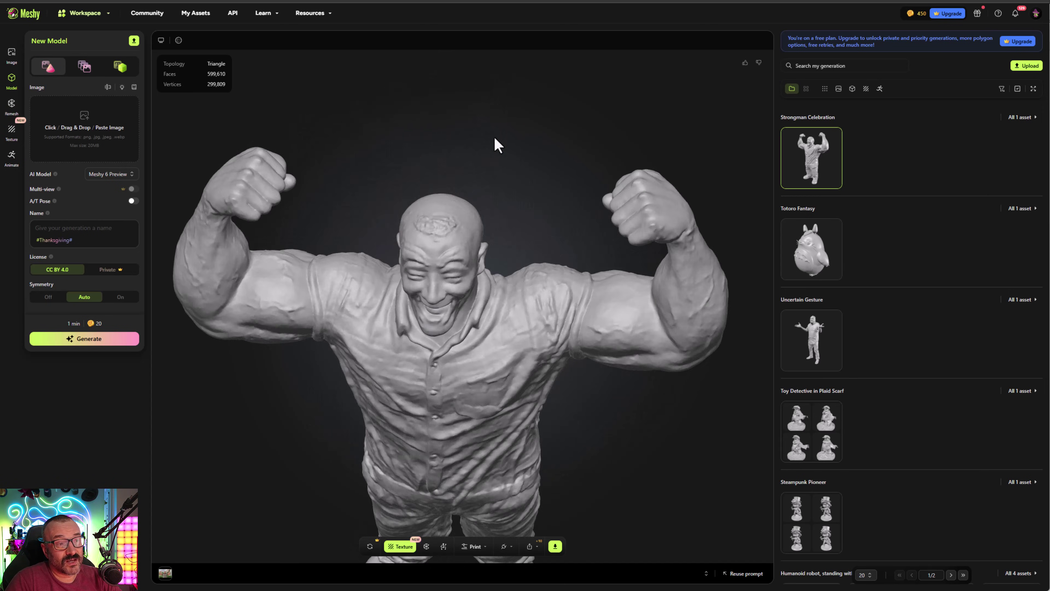
left_click_drag(641, 207, 549, 239)
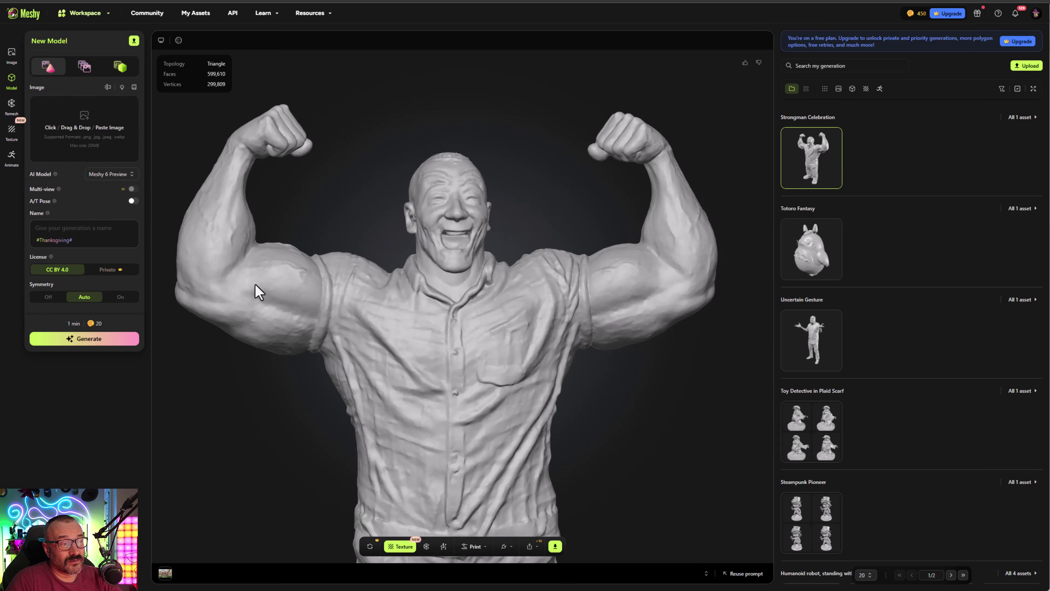
scroll(446, 322, "down", 4)
mouse_move(447, 352)
left_mouse_down()
mouse_move(512, 351)
mouse_move(437, 352)
left_mouse_up()
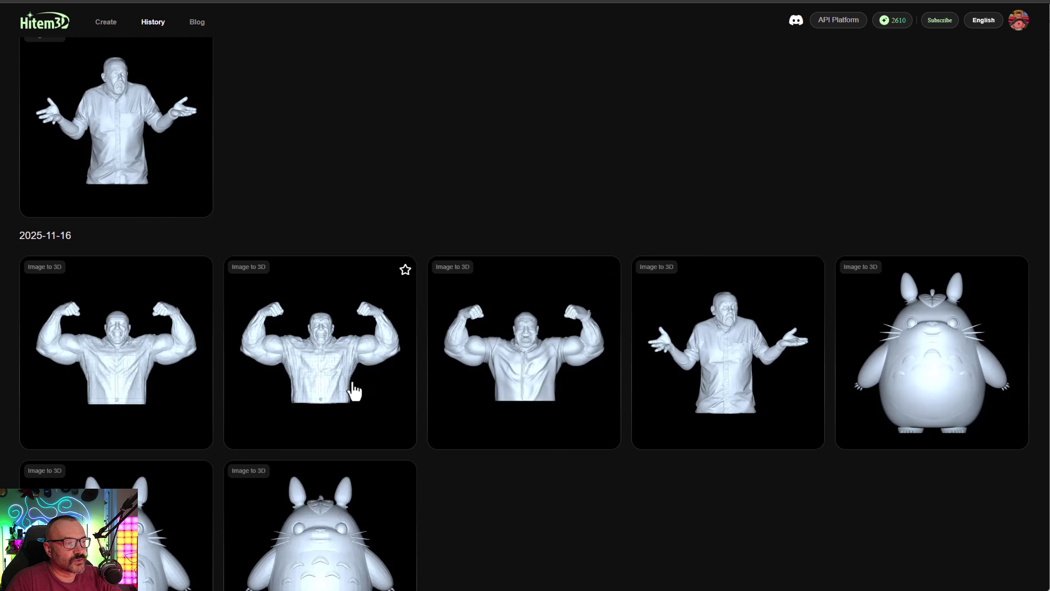
left_click(354, 392)
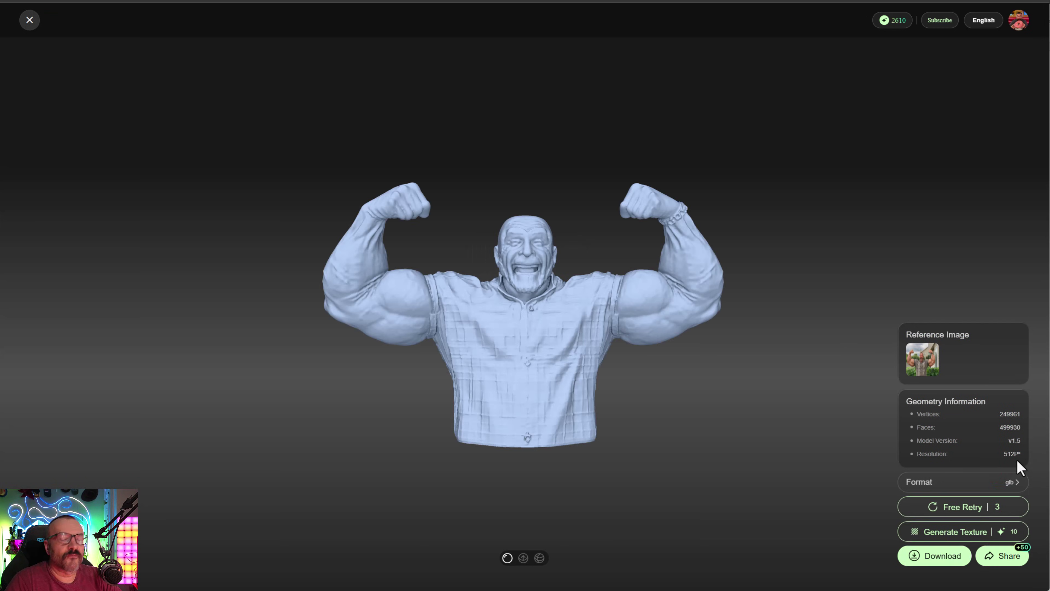
left_click_drag(518, 248, 480, 241)
left_click_drag(543, 218, 475, 246)
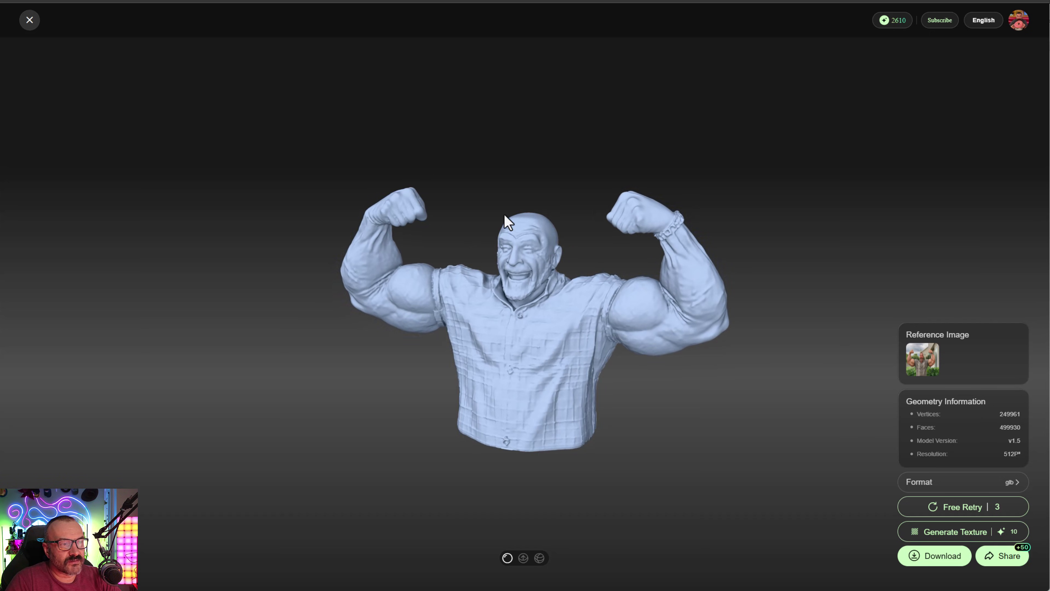
scroll(385, 217, "up", 2)
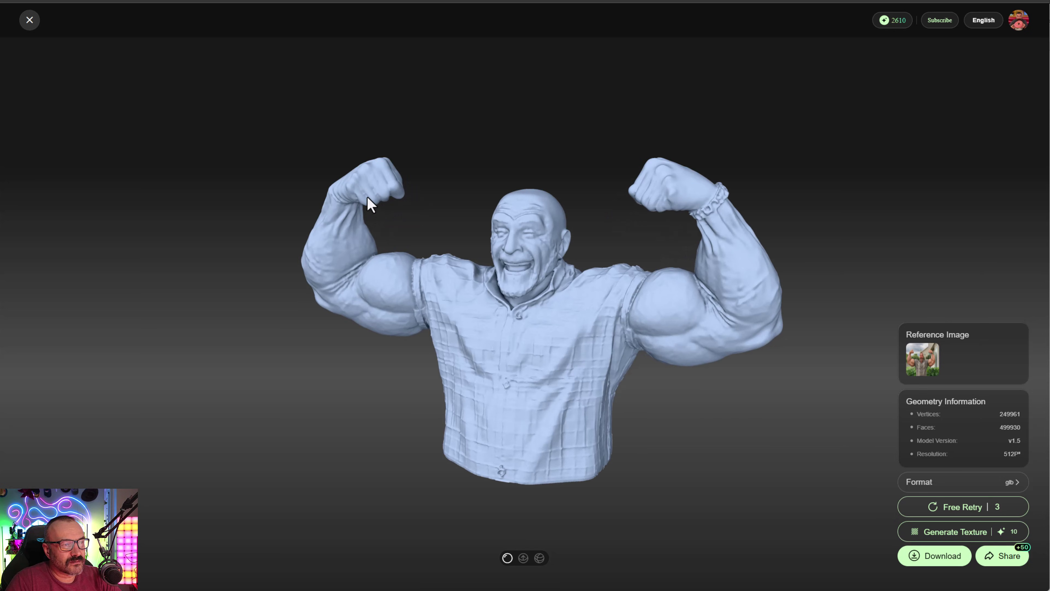
left_click_drag(616, 243, 699, 251)
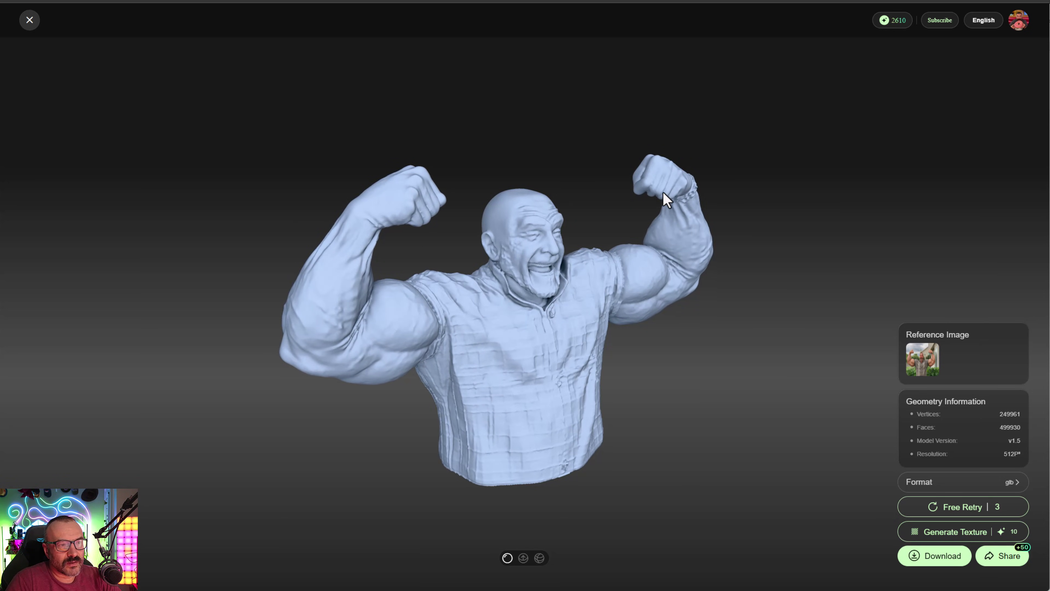
left_click_drag(658, 234, 692, 183)
left_click_drag(767, 272, 462, 242)
left_click_drag(539, 277, 541, 350)
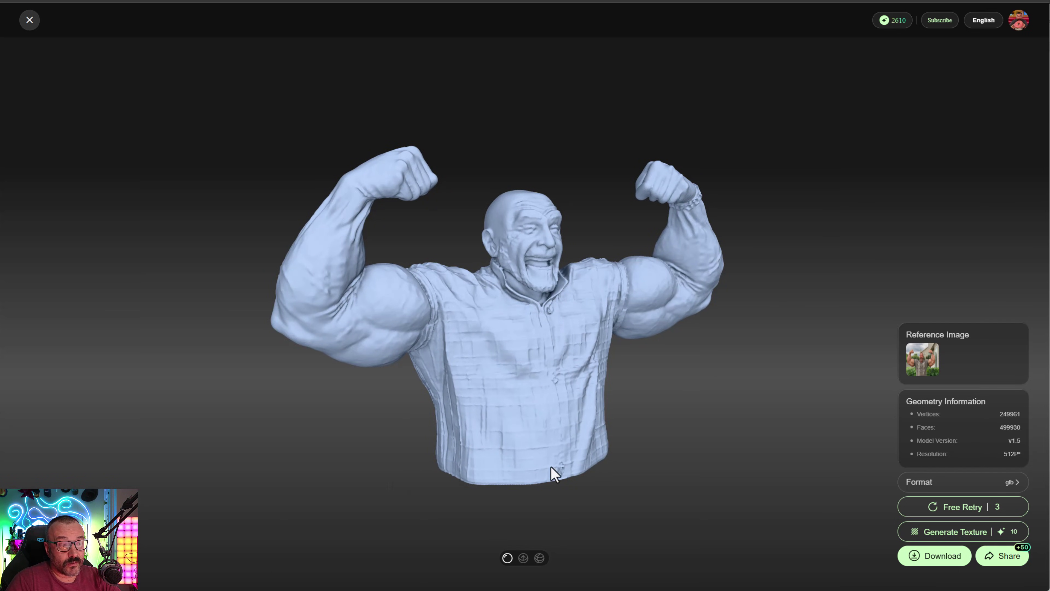
left_click_drag(569, 418, 246, 406)
left_click_drag(447, 343, 806, 356)
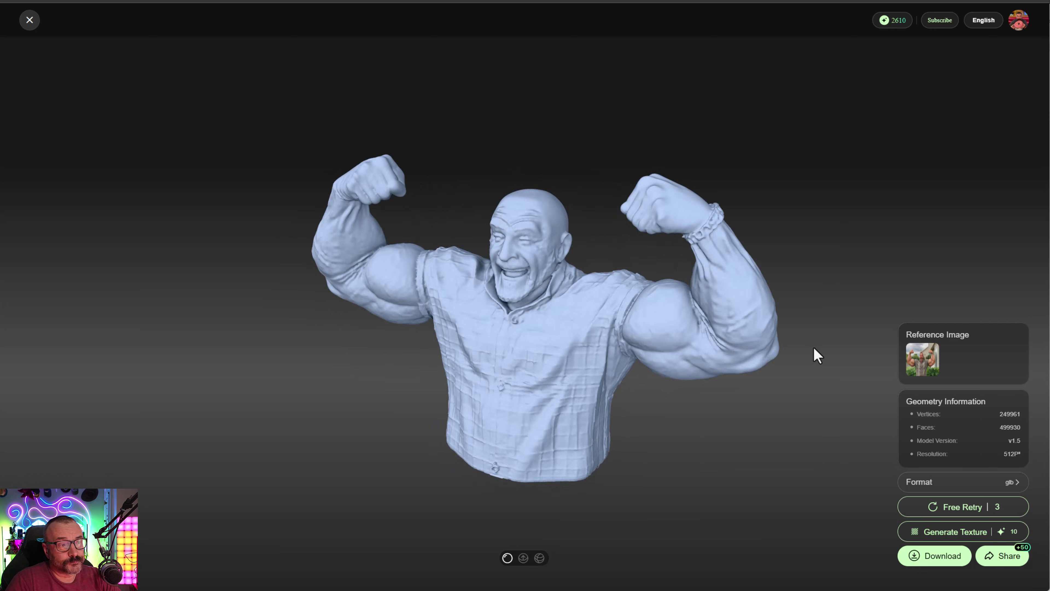
left_click(29, 21)
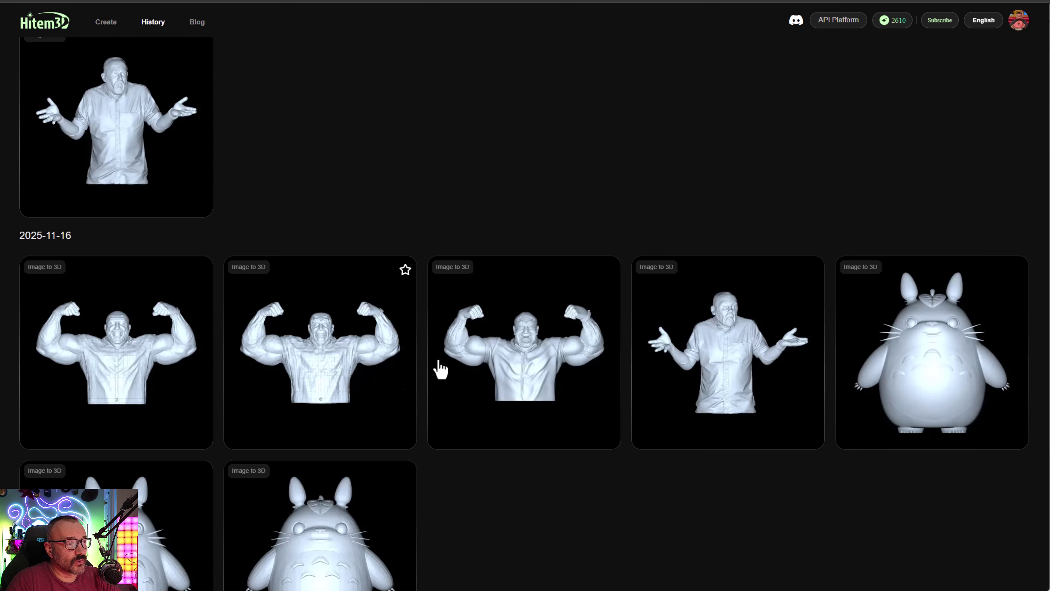
left_click(506, 363)
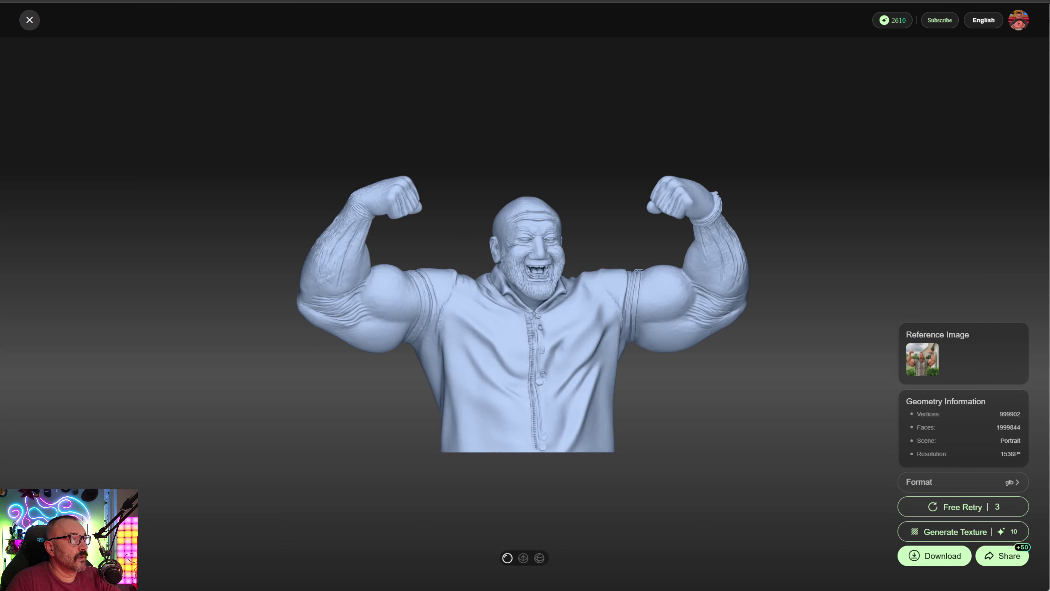
left_click_drag(441, 269, 701, 296)
left_click_drag(492, 315, 615, 300)
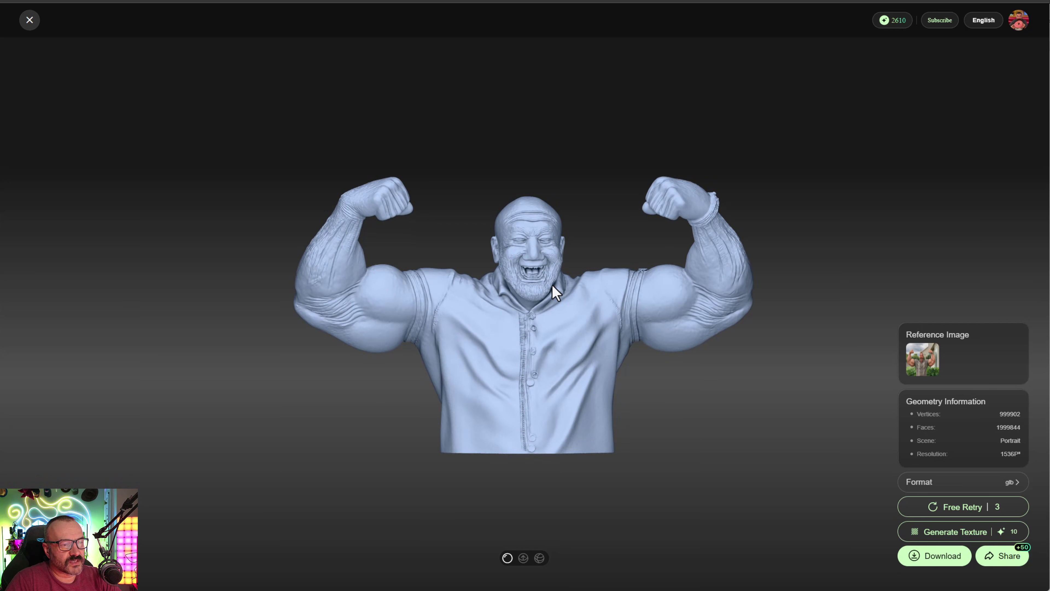
scroll(552, 285, "up", 3)
left_click_drag(539, 304, 524, 204)
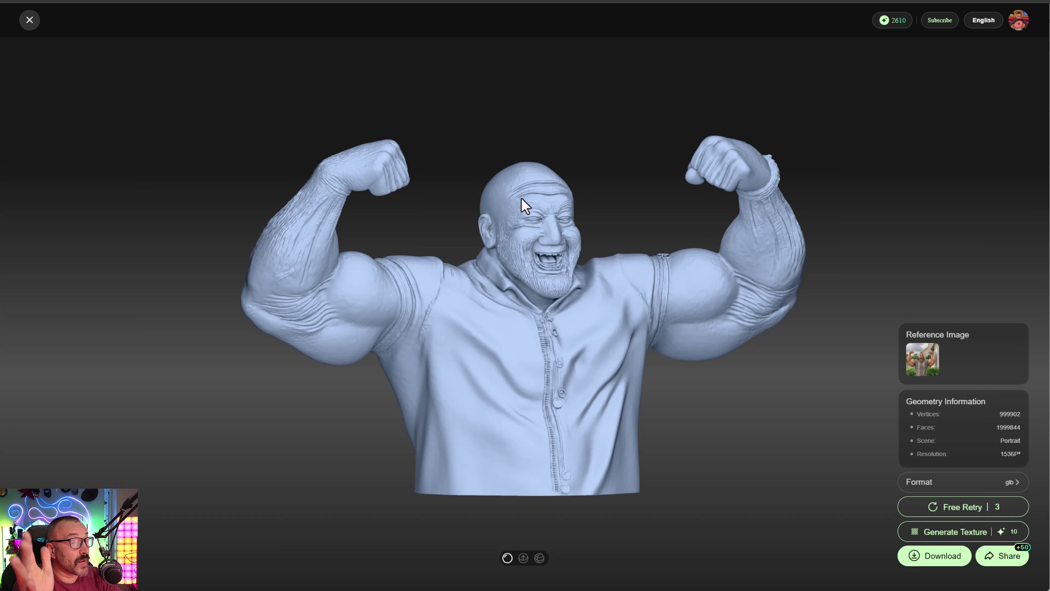
left_click_drag(487, 124, 553, 235)
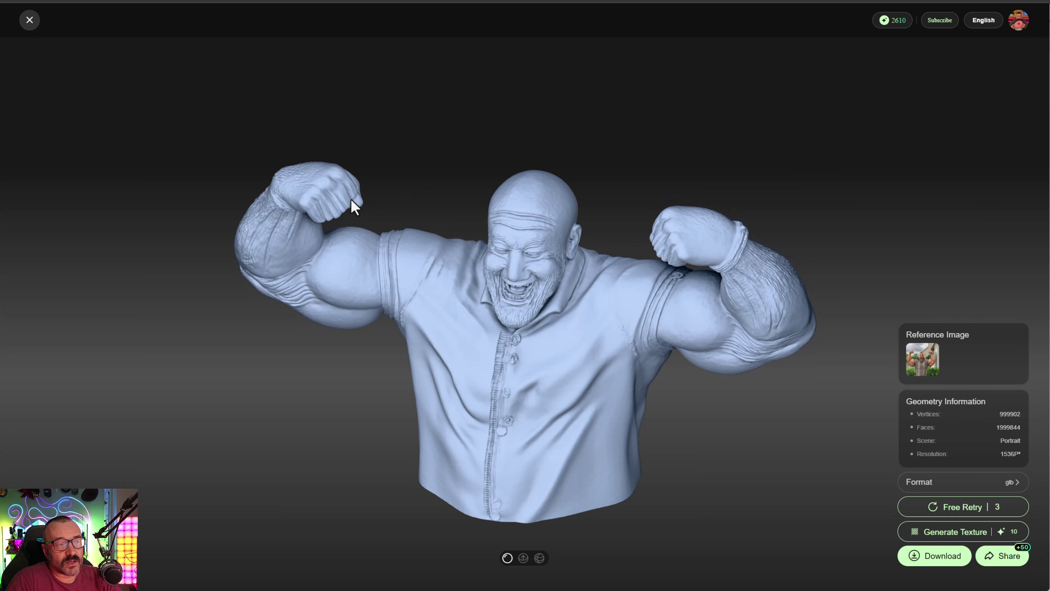
left_click(29, 21)
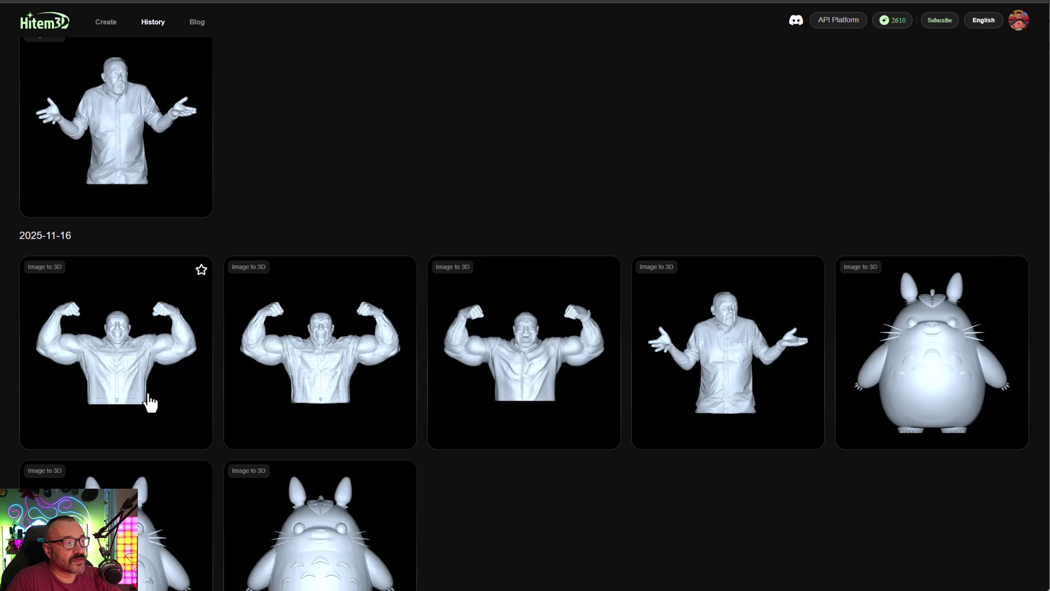
left_click(386, 321)
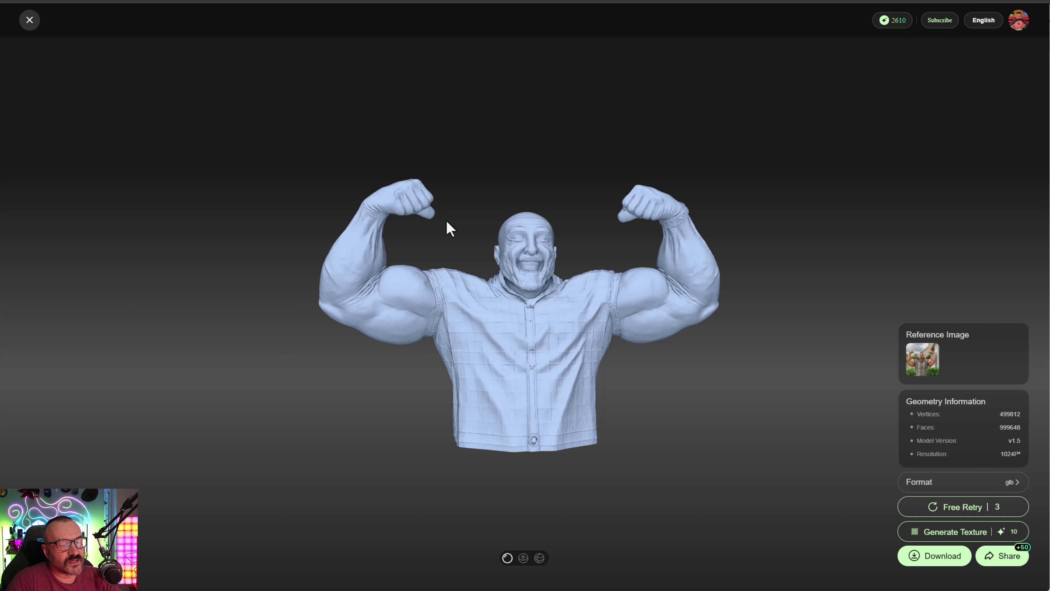
left_click_drag(530, 324, 505, 327)
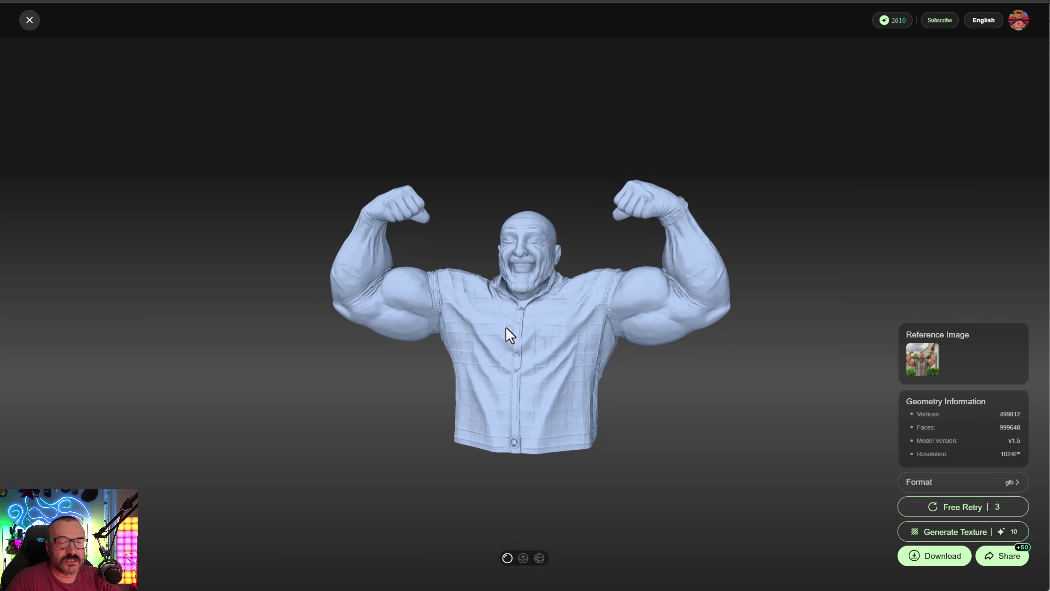
left_click_drag(506, 283, 603, 334)
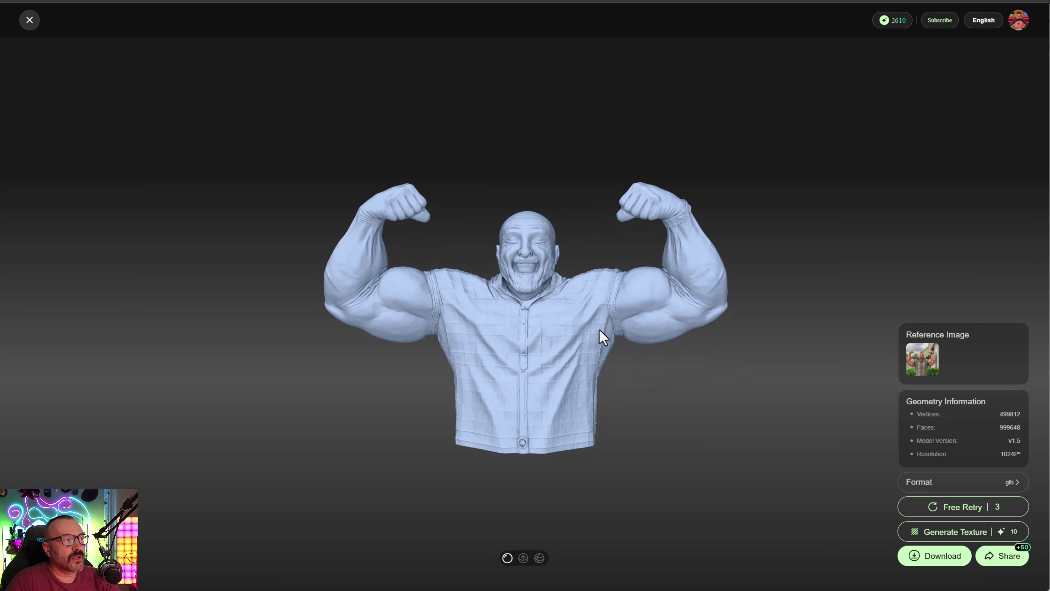
left_click(28, 20)
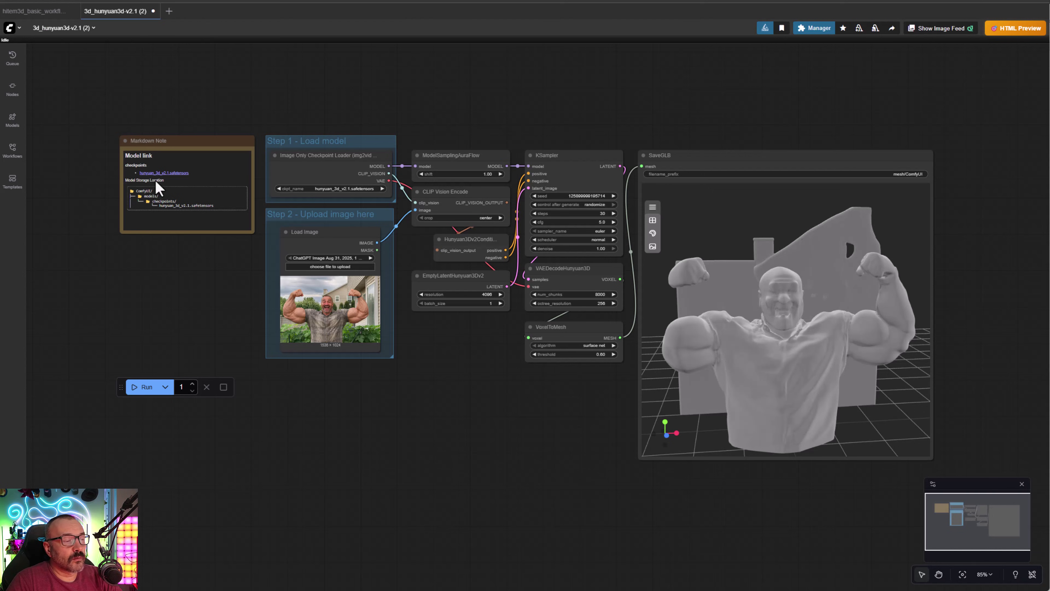
- Rotate the strongman mesh slightly in the SaveGLB preview
mouse_move(773, 355)
left_mouse_down()
mouse_move(760, 362)
mouse_move(781, 359)
left_mouse_up()
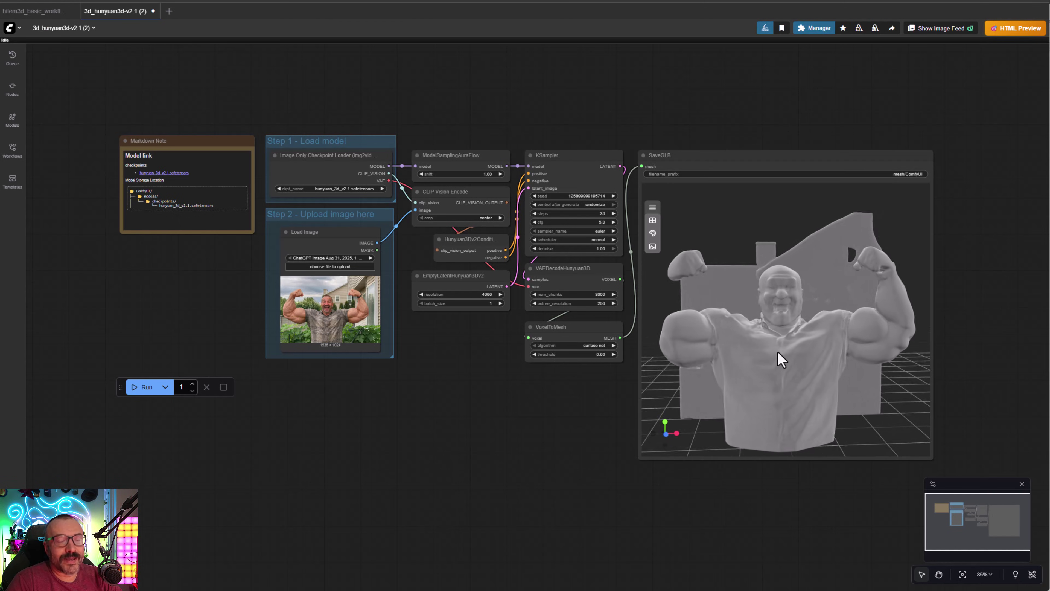